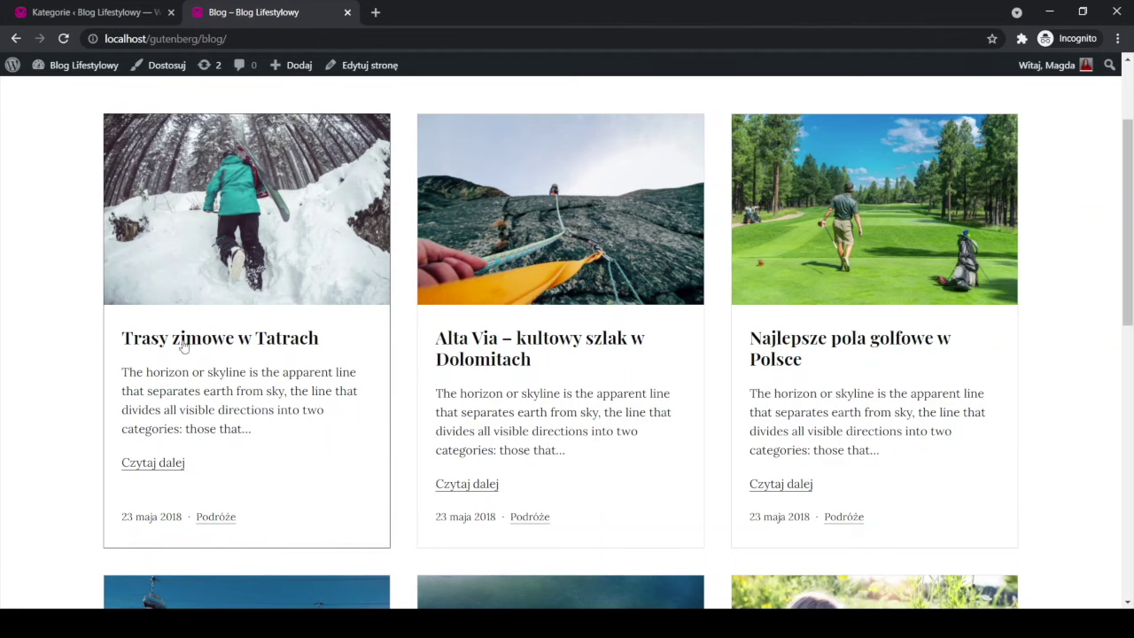
- Open the Podróże category page from a blog post and examine its posts and the category part of its address
{"action": "left_click", "coordinate": [210, 525]}
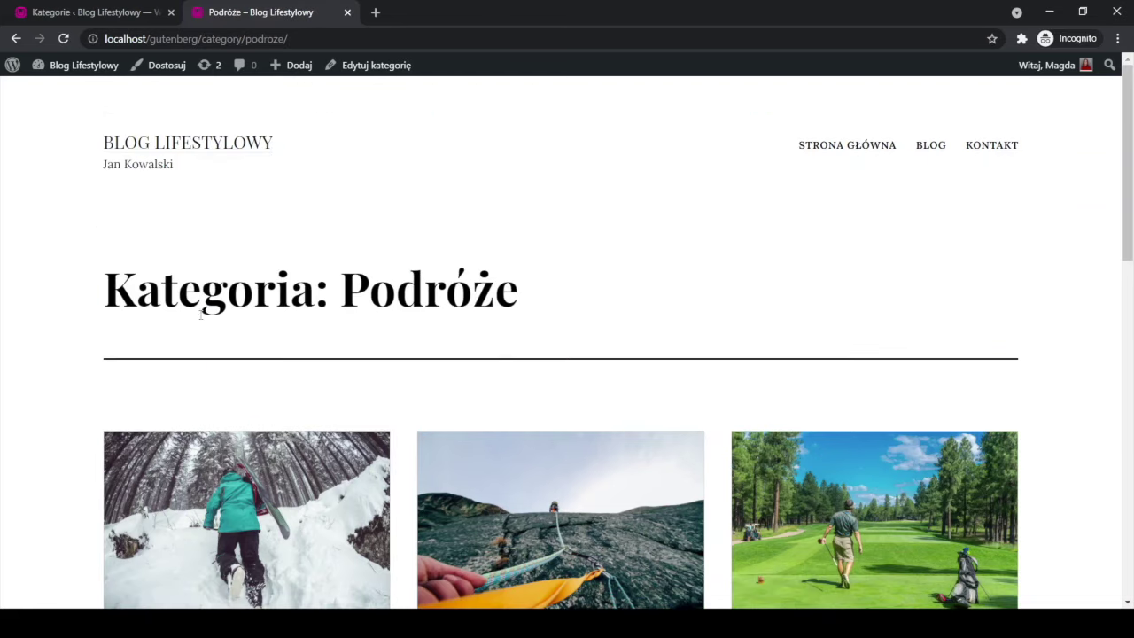
{"action": "scroll", "coordinate": [198, 328], "scroll_direction": "down", "scroll_amount": 8}
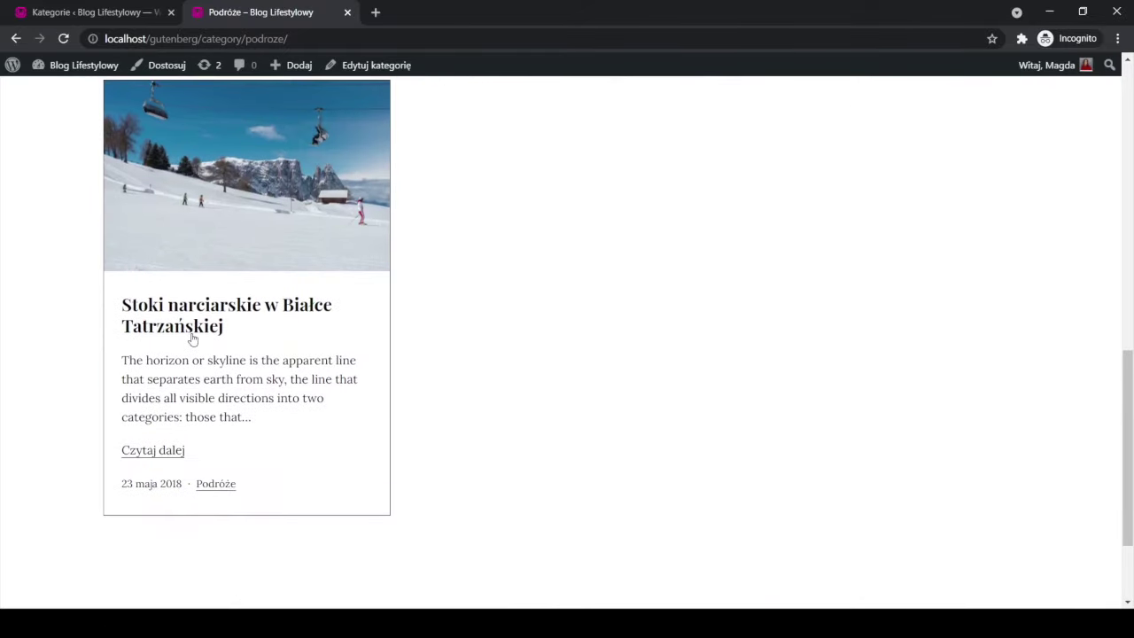
{"action": "scroll", "coordinate": [190, 337], "scroll_direction": "up", "scroll_amount": 10}
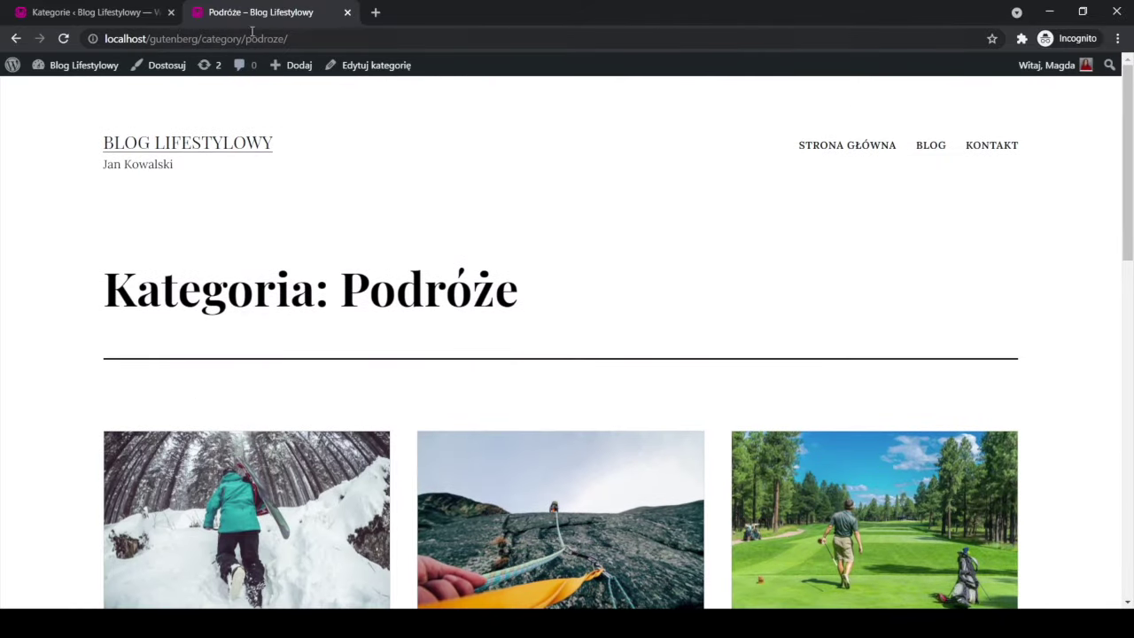
{"action": "left_click", "coordinate": [226, 39]}
{"action": "left_click", "coordinate": [210, 39]}
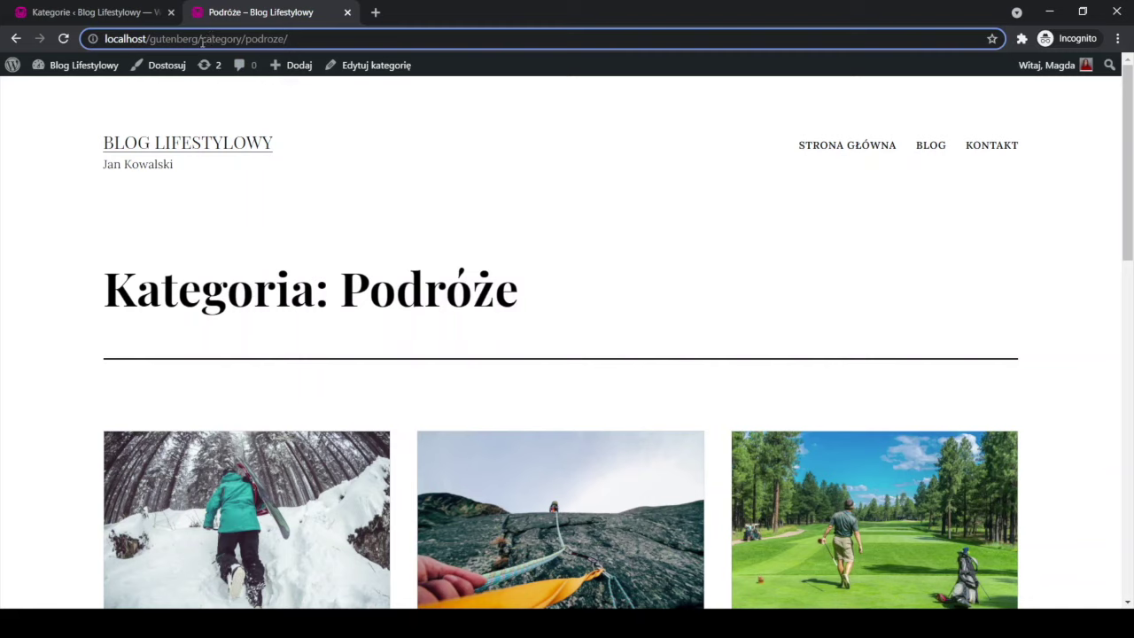
{"action": "left_click_drag", "start_coordinate": [202, 39], "coordinate": [294, 34]}
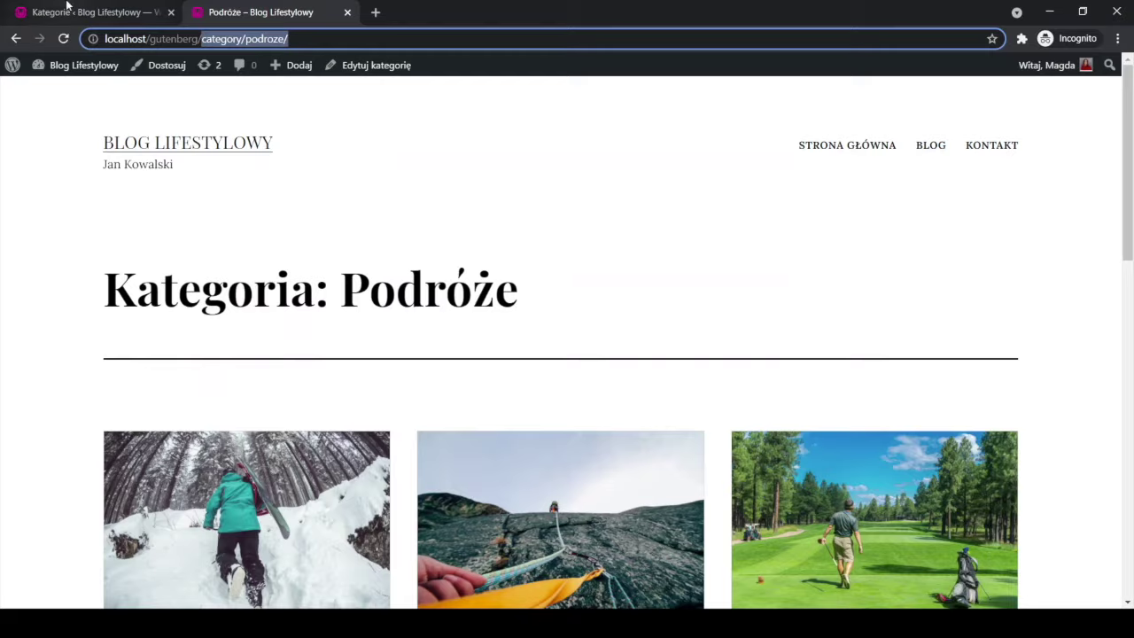
- Set the category alias to "kategoria" in the WordPress permalink settings and save the changes
{"action": "left_click", "coordinate": [35, 11]}
{"action": "mouse_move", "coordinate": [18, 441]}
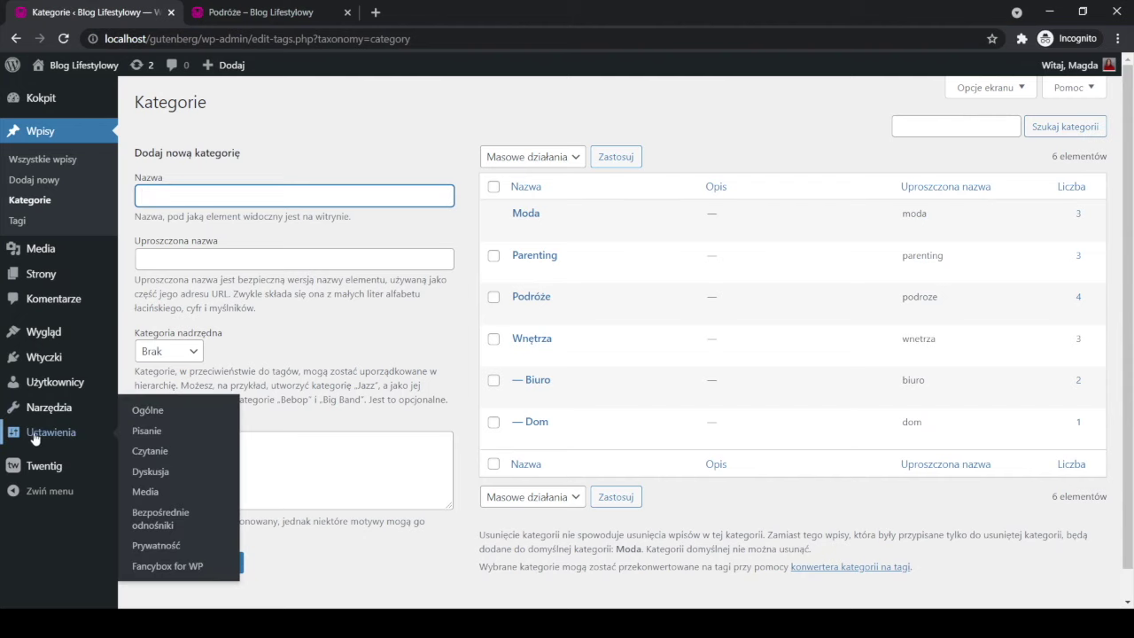
{"action": "left_click", "coordinate": [157, 527]}
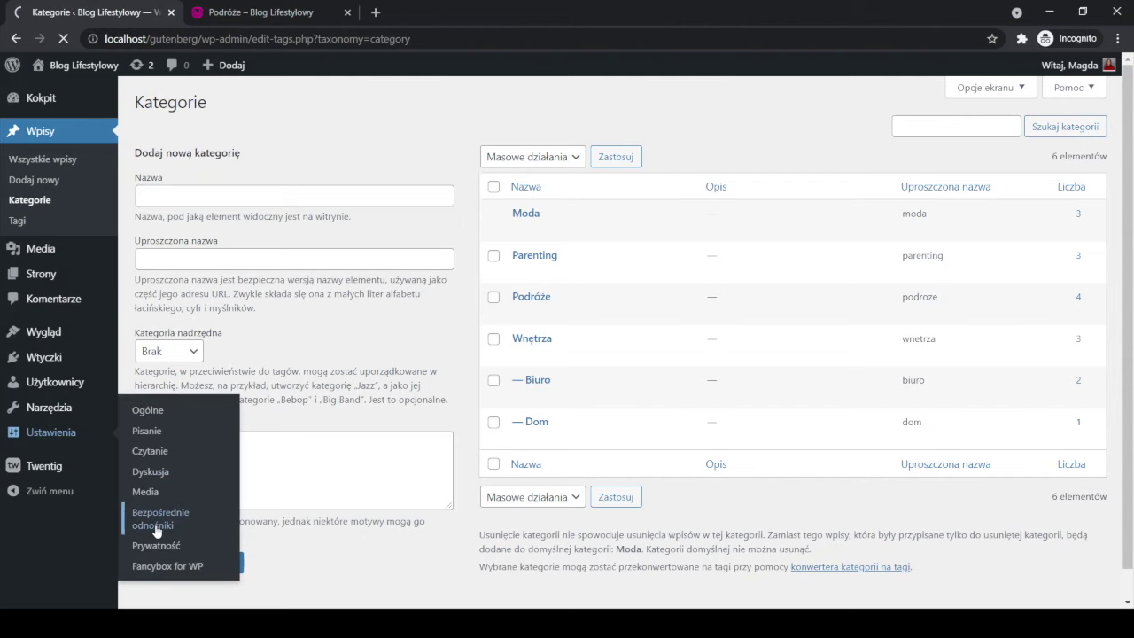
{"action": "scroll", "coordinate": [157, 530], "scroll_direction": "down", "scroll_amount": 3}
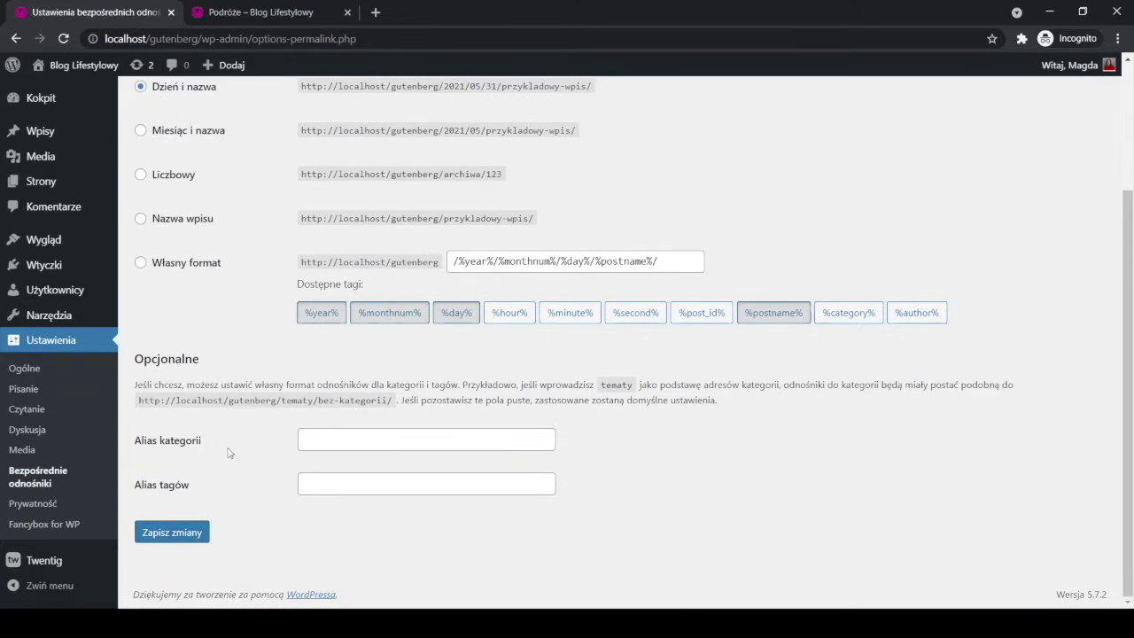
{"action": "left_click", "coordinate": [329, 435]}
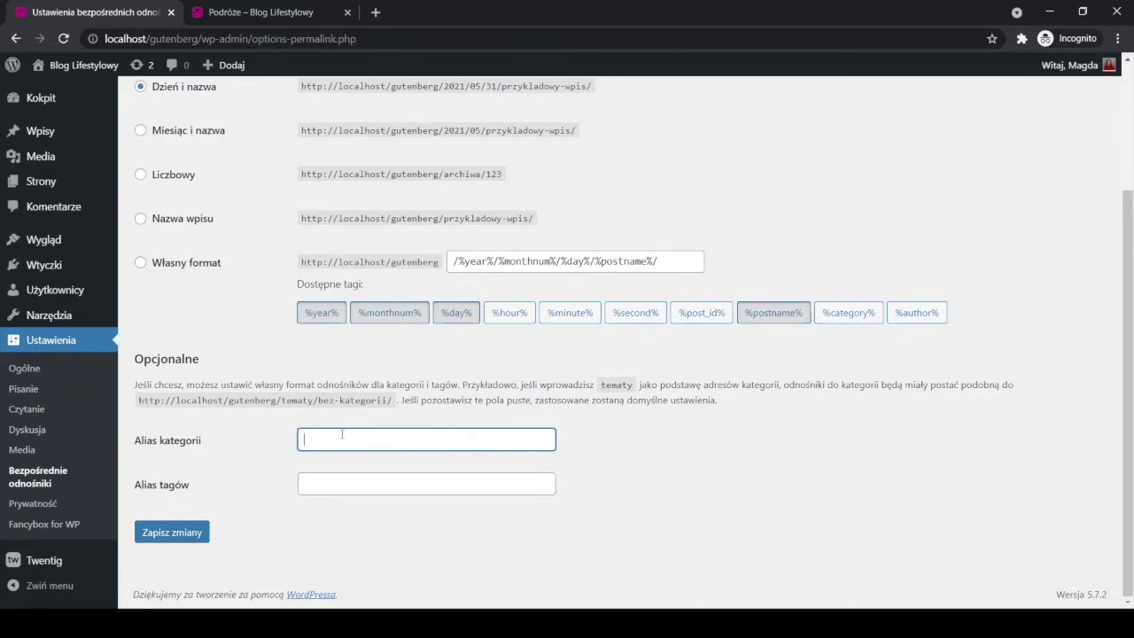
{"action": "type", "text": "kategoria"}
{"action": "left_click", "coordinate": [157, 538]}
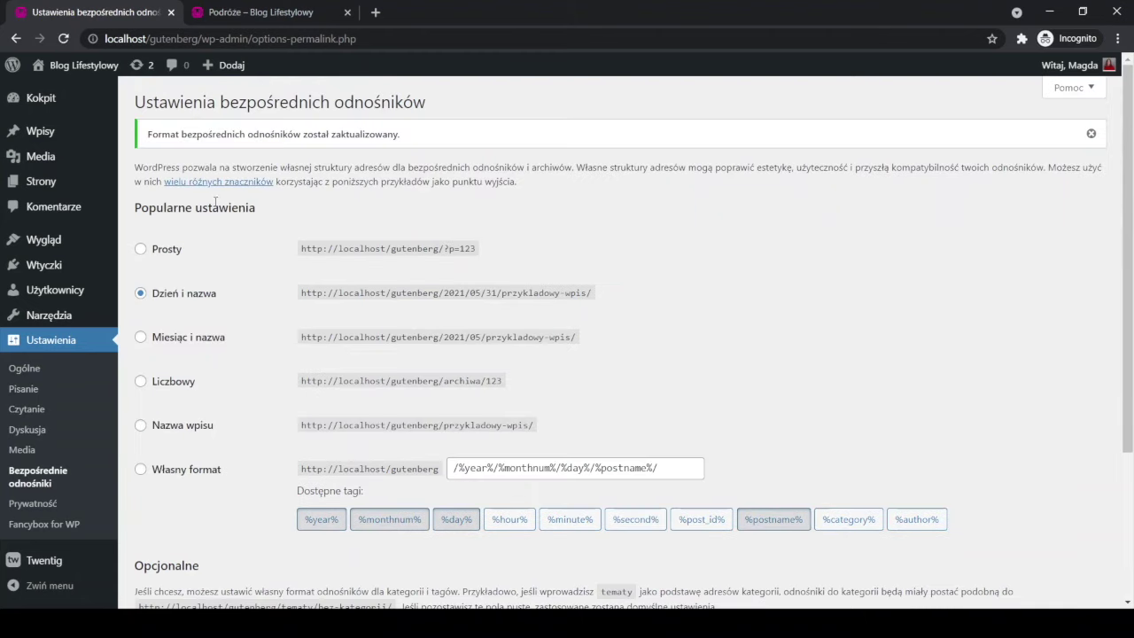
- Reopen the Podróże category from the site's blog page and examine the category part of its address
{"action": "left_click", "coordinate": [241, 13]}
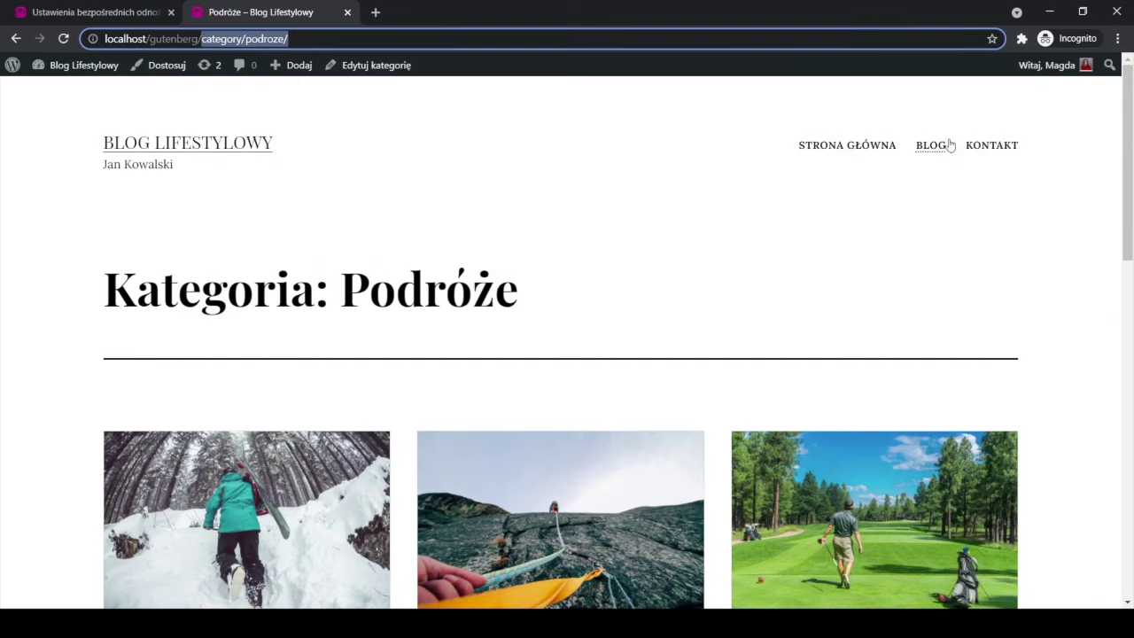
{"action": "left_click", "coordinate": [933, 146]}
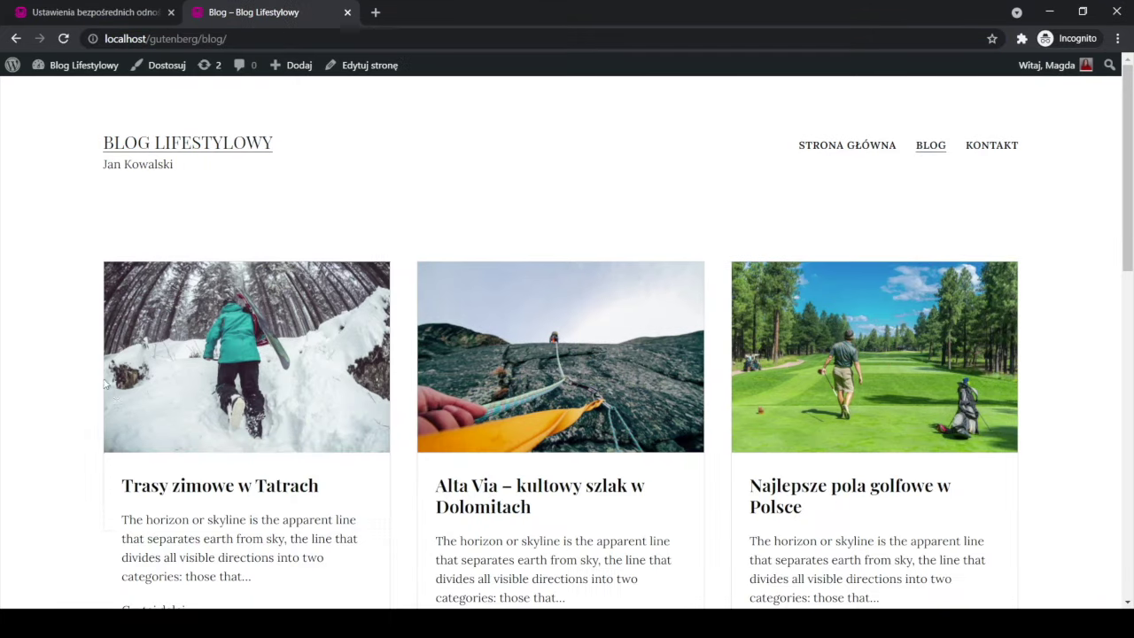
{"action": "scroll", "coordinate": [119, 393], "scroll_direction": "down", "scroll_amount": 4}
{"action": "left_click", "coordinate": [208, 304]}
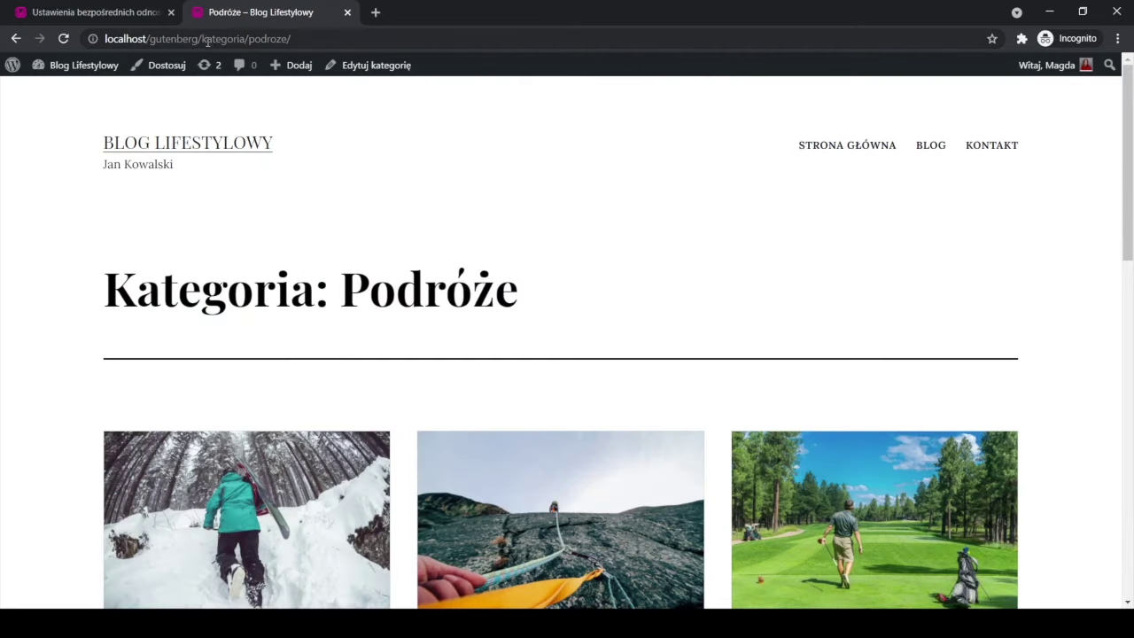
{"action": "left_click", "coordinate": [205, 39]}
{"action": "left_click_drag", "start_coordinate": [203, 39], "coordinate": [301, 27]}
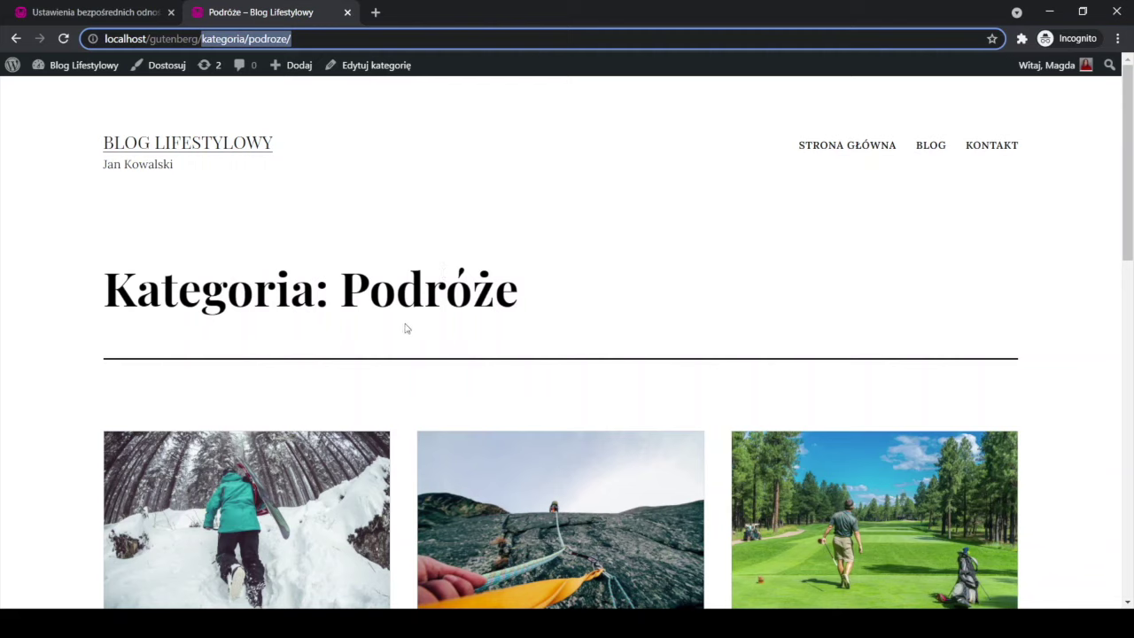
- Open the post categories list in the WordPress admin and select the slug of the Wnętrza category
{"action": "left_click", "coordinate": [80, 11]}
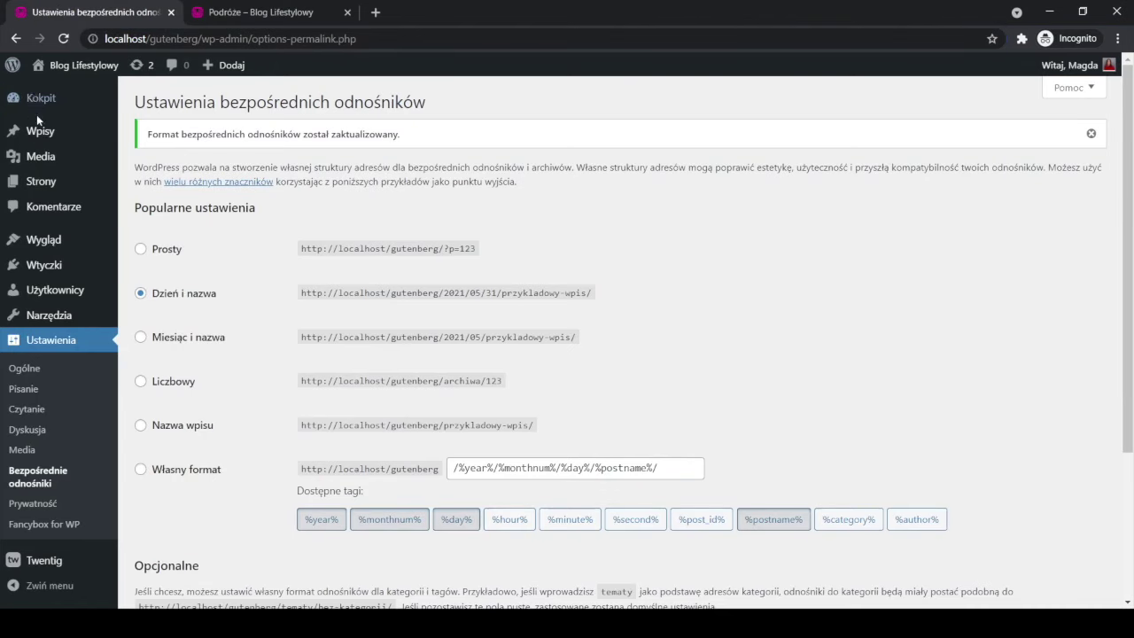
{"action": "mouse_move", "coordinate": [43, 131]}
{"action": "left_click", "coordinate": [163, 178]}
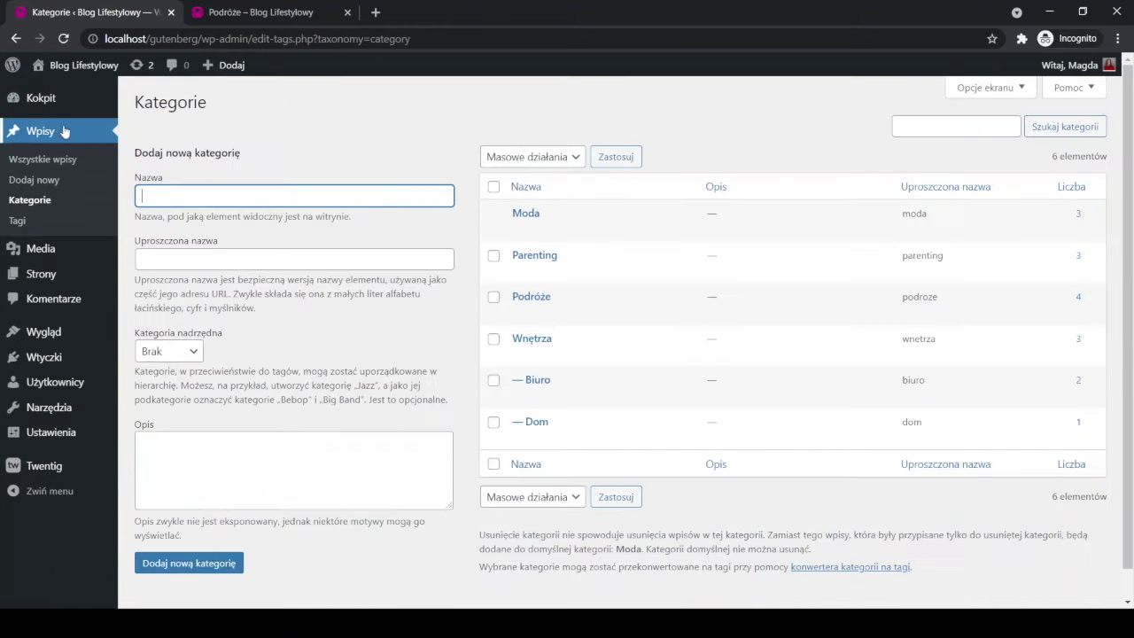
{"action": "left_click_drag", "start_coordinate": [941, 352], "coordinate": [901, 352]}
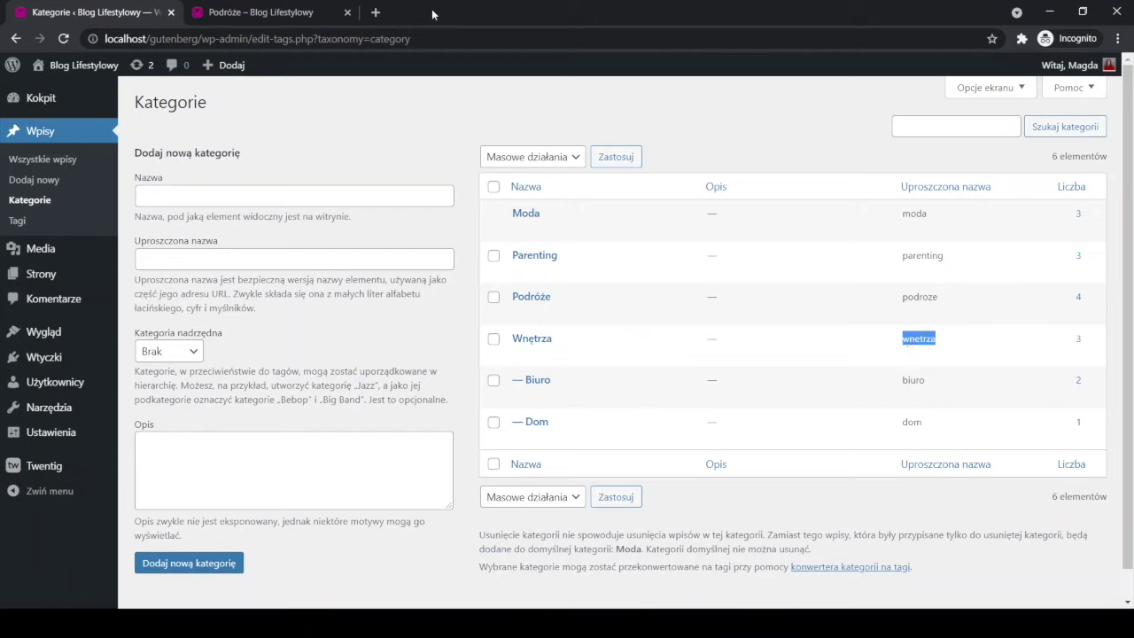
- Load the Wnętrza category page by replacing the slug in the Podróże page's address with "wnetrza"
{"action": "left_click", "coordinate": [233, 6]}
{"action": "left_click", "coordinate": [249, 39]}
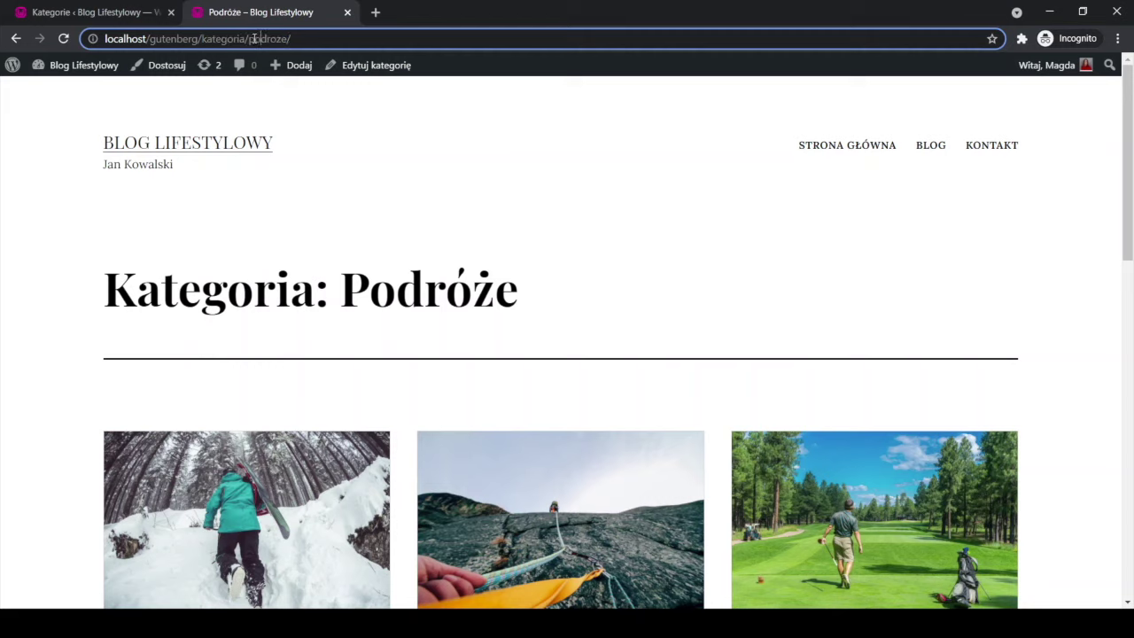
{"action": "left_click_drag", "start_coordinate": [250, 39], "coordinate": [358, 42]}
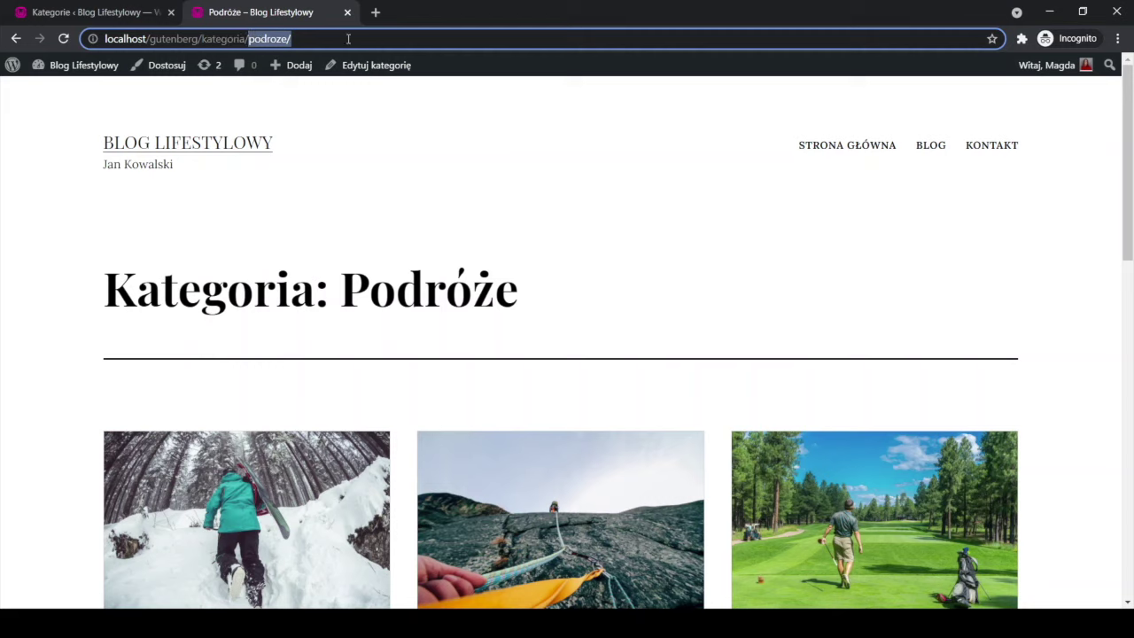
{"action": "type", "text": "wnetrza"}
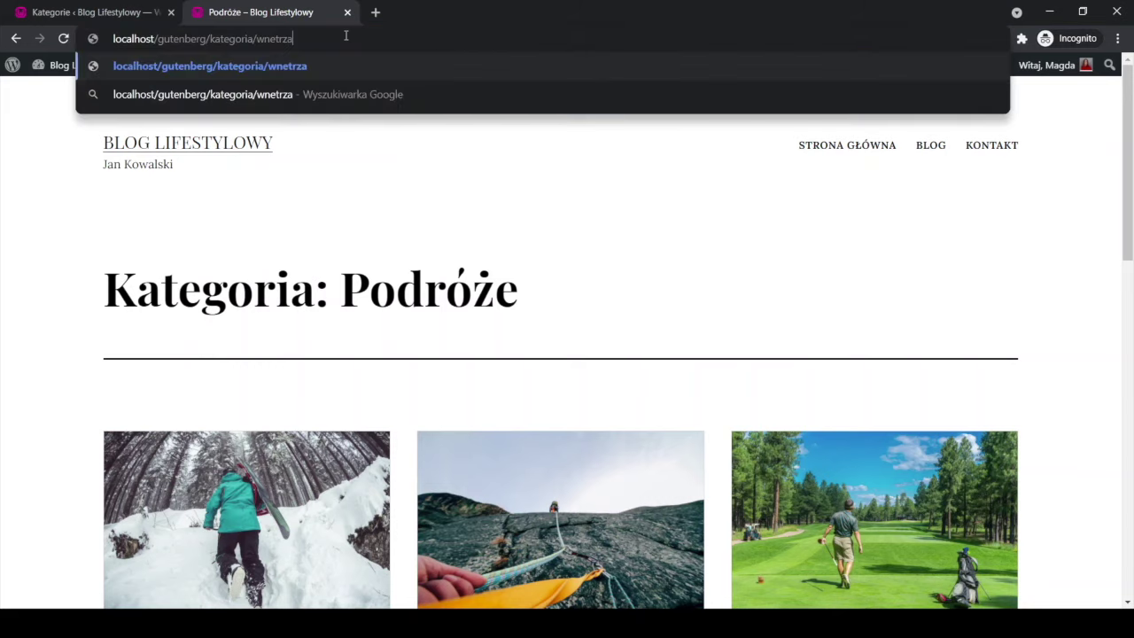
{"action": "key", "text": "Return"}
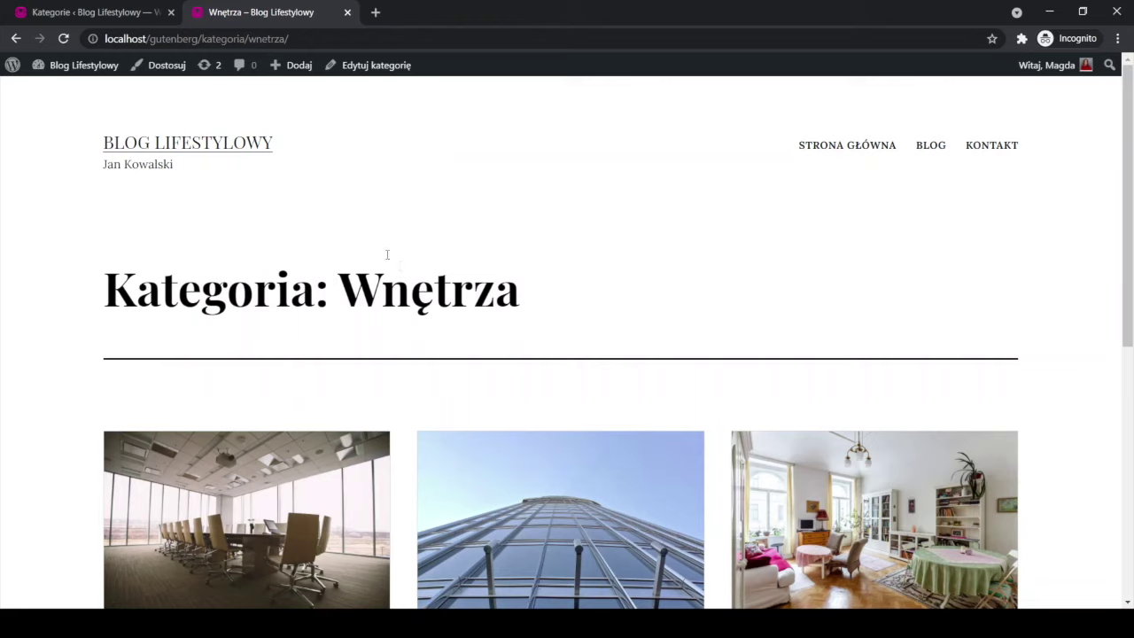
{"action": "left_click", "coordinate": [71, 11]}
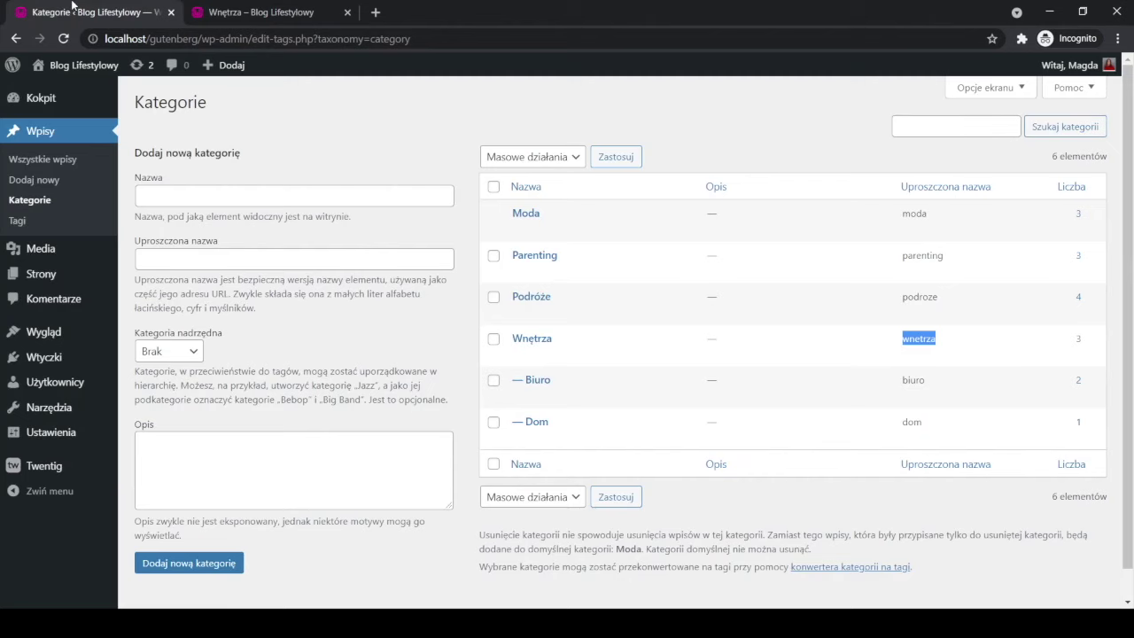
{"action": "mouse_move", "coordinate": [33, 275]}
{"action": "left_click", "coordinate": [276, 7]}
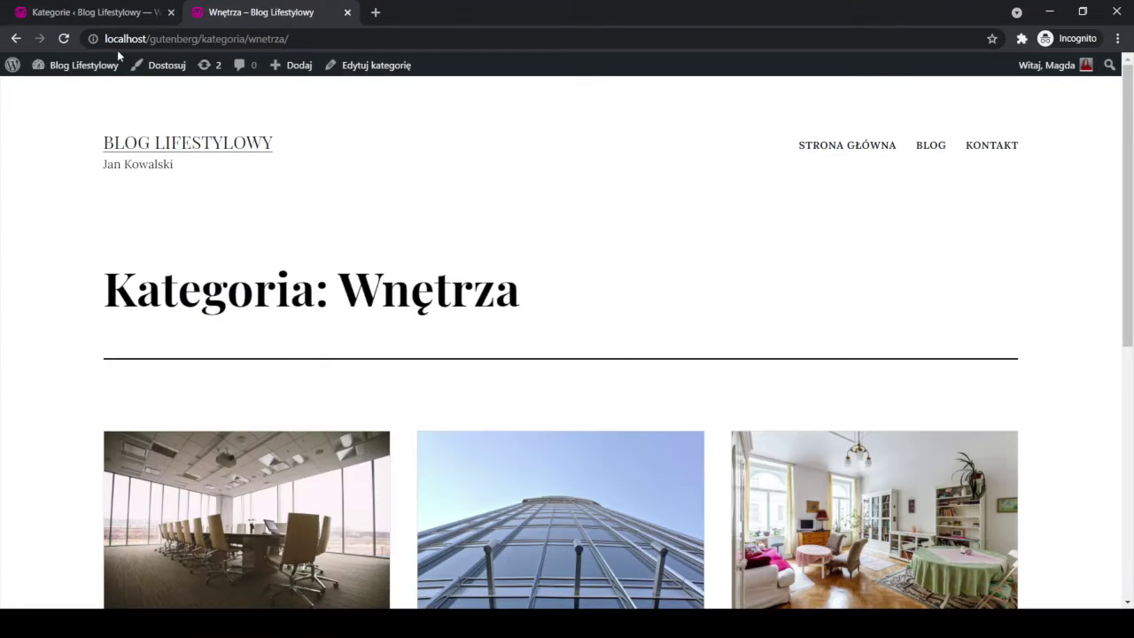
{"action": "left_click", "coordinate": [218, 39]}
{"action": "left_click", "coordinate": [204, 39]}
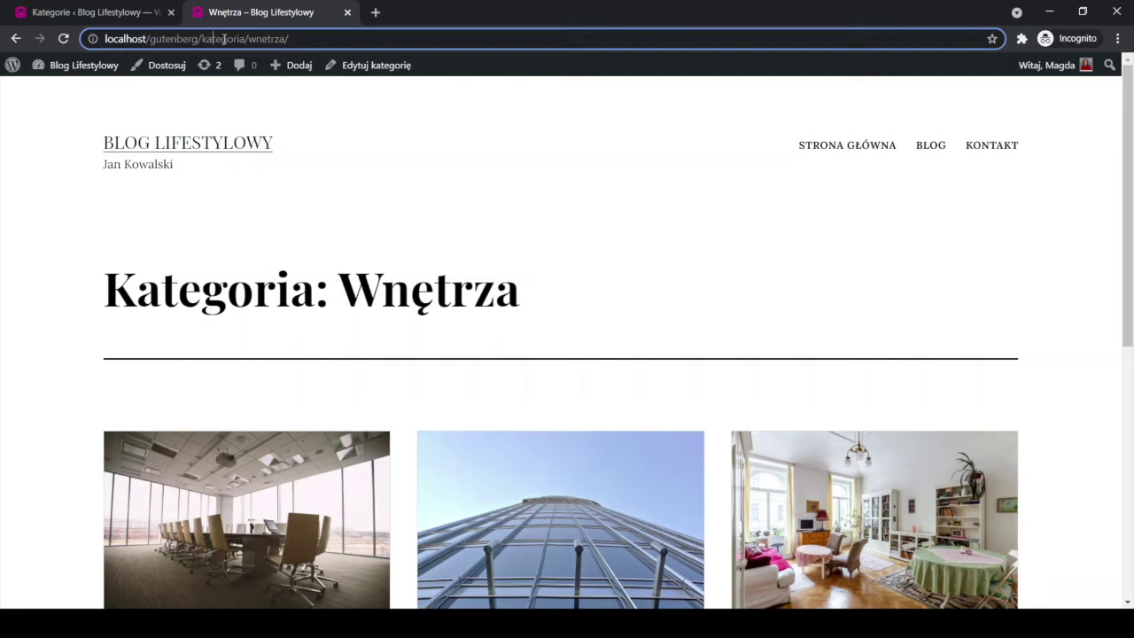
{"action": "left_click", "coordinate": [112, 9]}
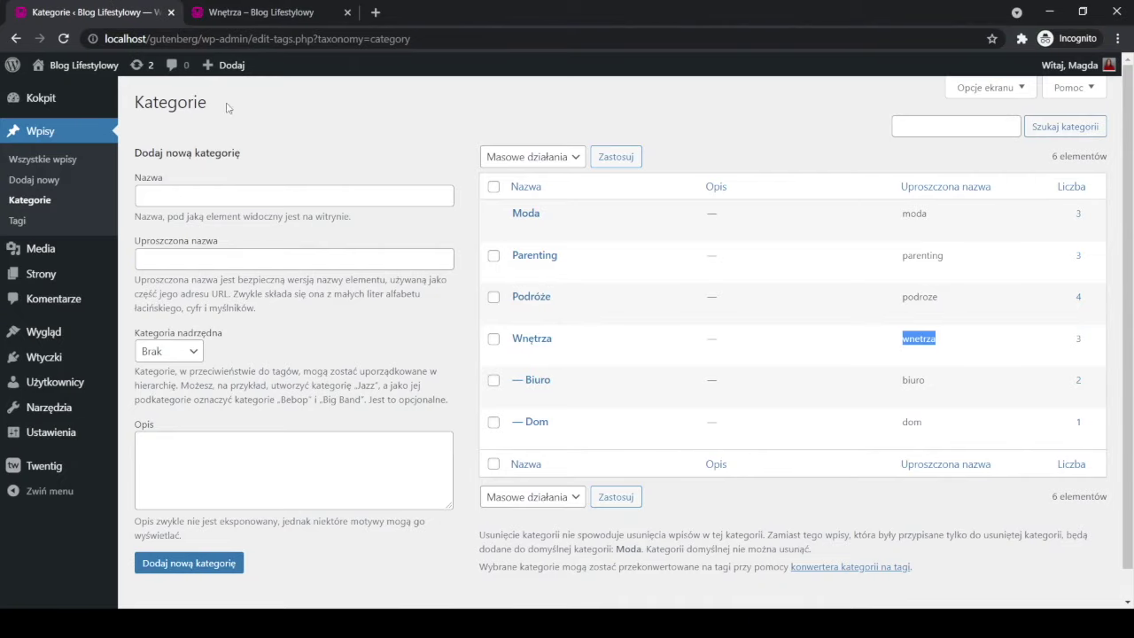
{"action": "mouse_move", "coordinate": [51, 275]}
{"action": "left_click", "coordinate": [254, 9]}
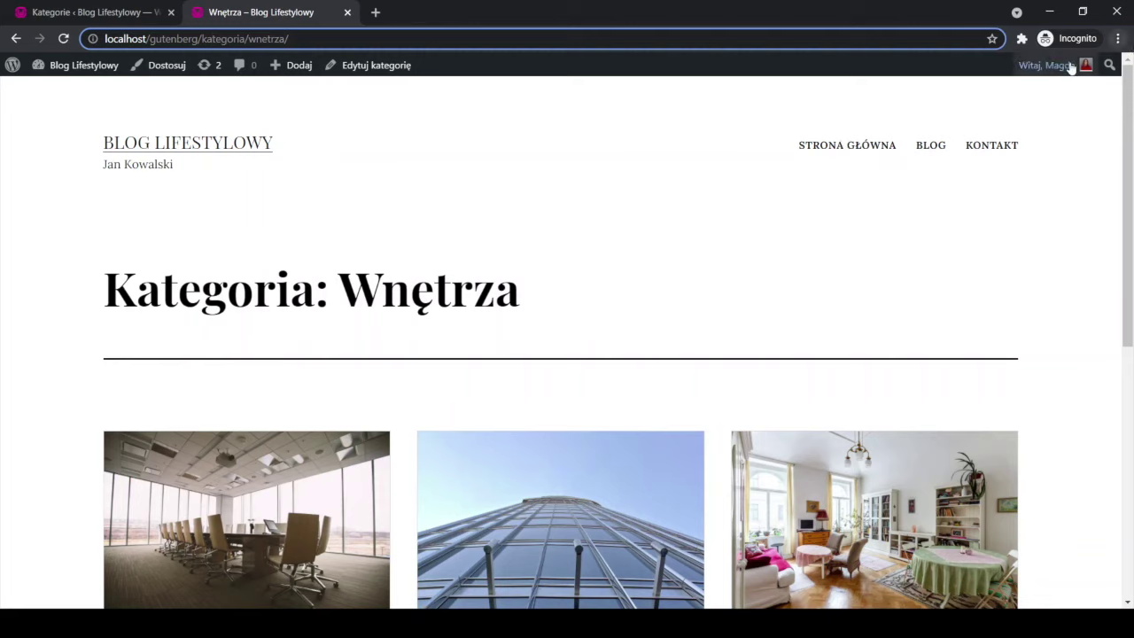
- Return to the WordPress admin and open the editor for the site's Primary navigation menu
{"action": "left_click", "coordinate": [67, 7]}
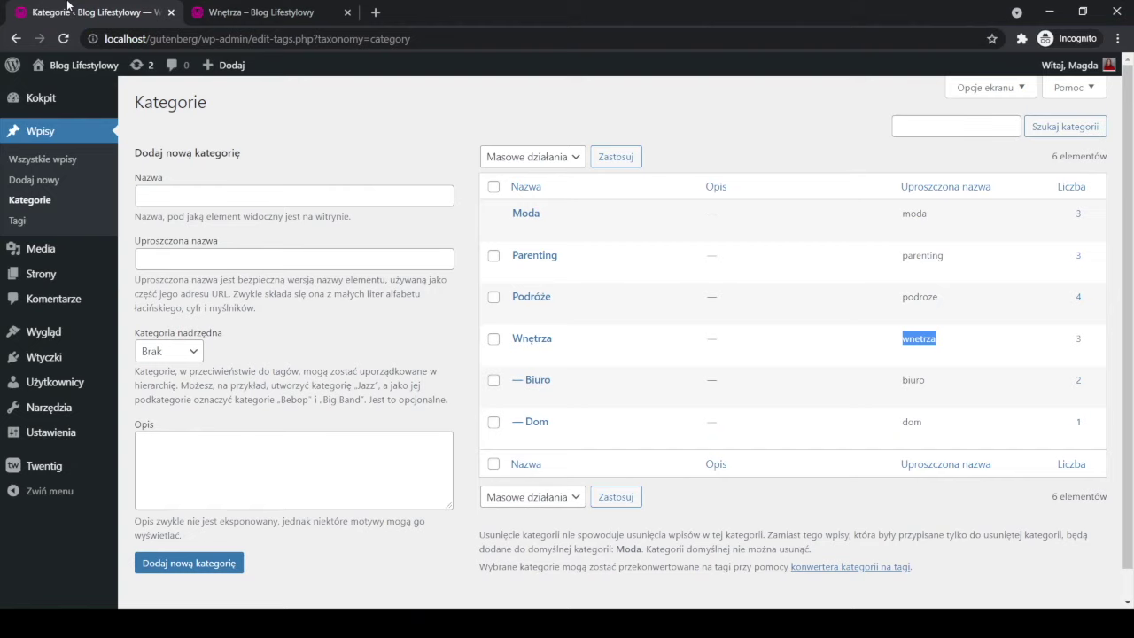
{"action": "mouse_move", "coordinate": [47, 268]}
{"action": "mouse_move", "coordinate": [121, 333]}
{"action": "left_click", "coordinate": [150, 402]}
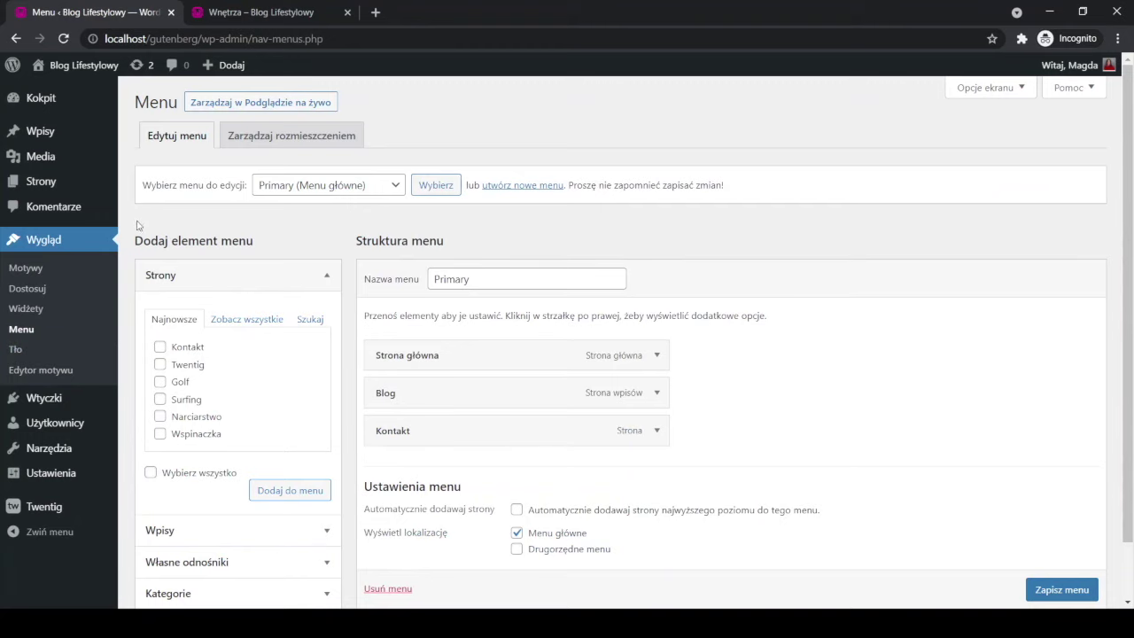
{"action": "scroll", "coordinate": [133, 306], "scroll_direction": "down", "scroll_amount": 1}
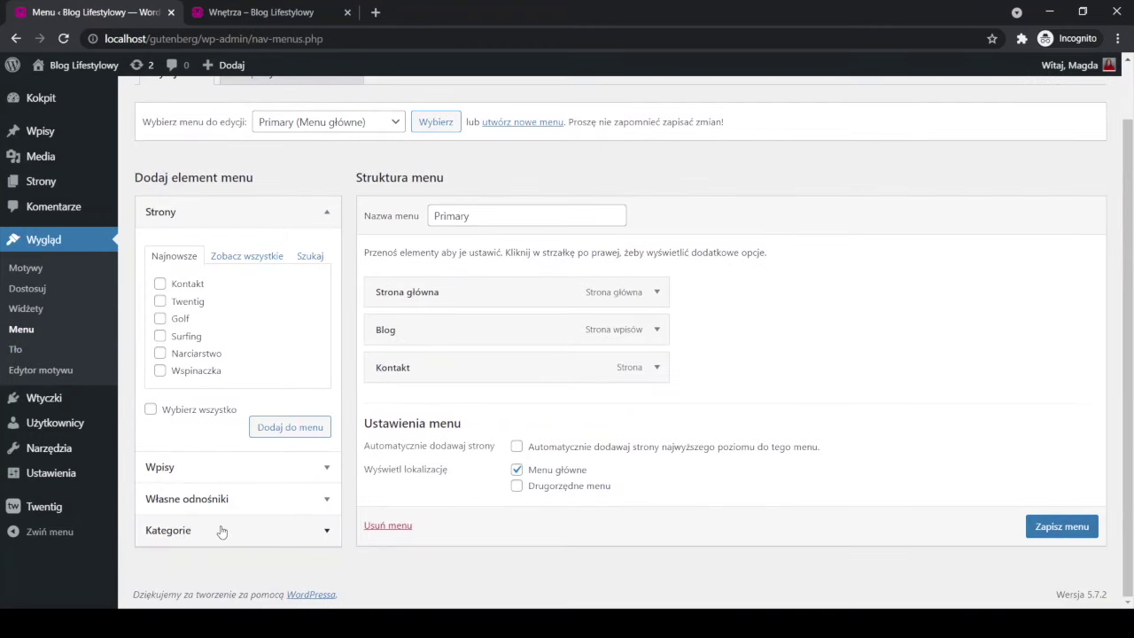
{"action": "scroll", "coordinate": [221, 531], "scroll_direction": "up", "scroll_amount": 1}
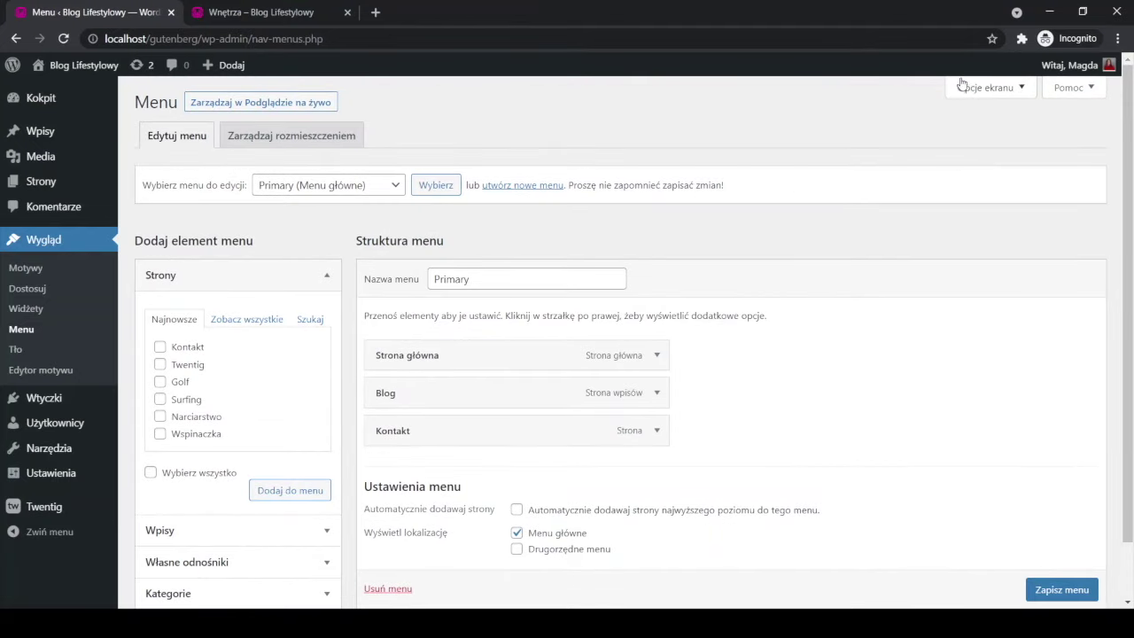
- Check in the menu editor's screen options that the Kategorie element is enabled
{"action": "left_click", "coordinate": [973, 90]}
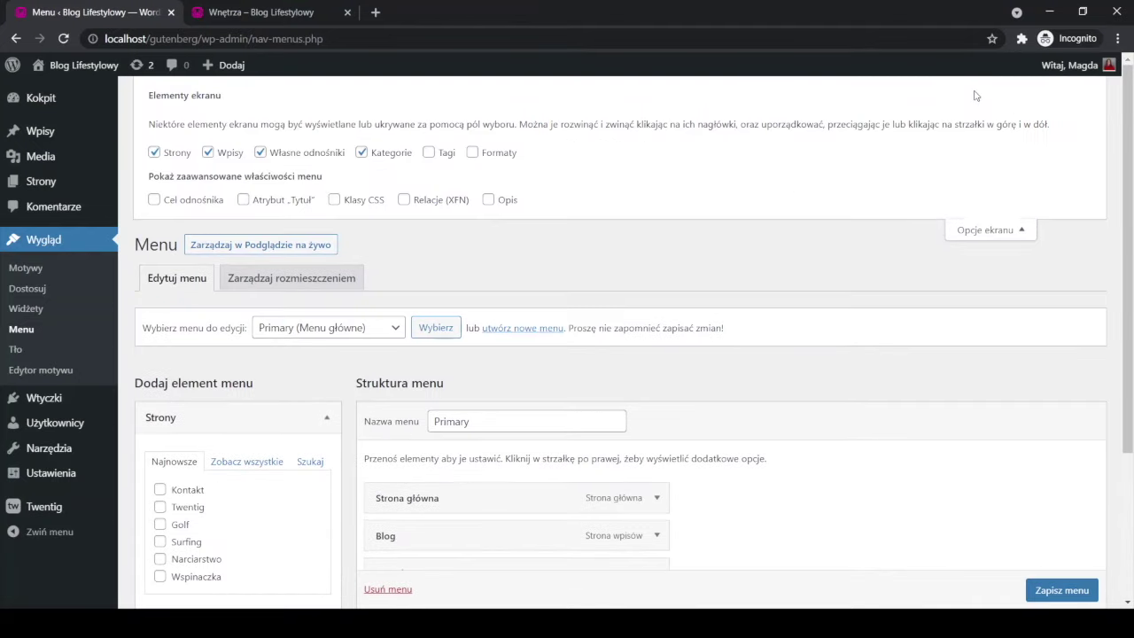
{"action": "left_click", "coordinate": [363, 153]}
{"action": "left_click", "coordinate": [996, 235]}
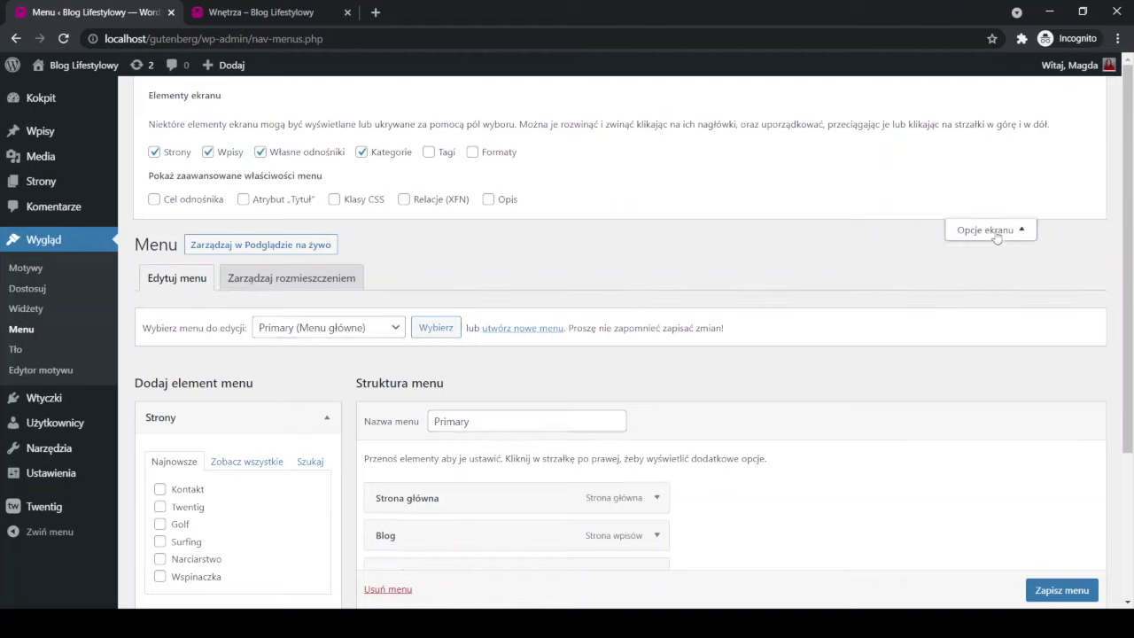
- Add the categories Podróże, Moda and Parenting to the Primary menu
{"action": "scroll", "coordinate": [150, 470], "scroll_direction": "down", "scroll_amount": 1}
{"action": "left_click", "coordinate": [175, 539]}
{"action": "left_click", "coordinate": [164, 380]}
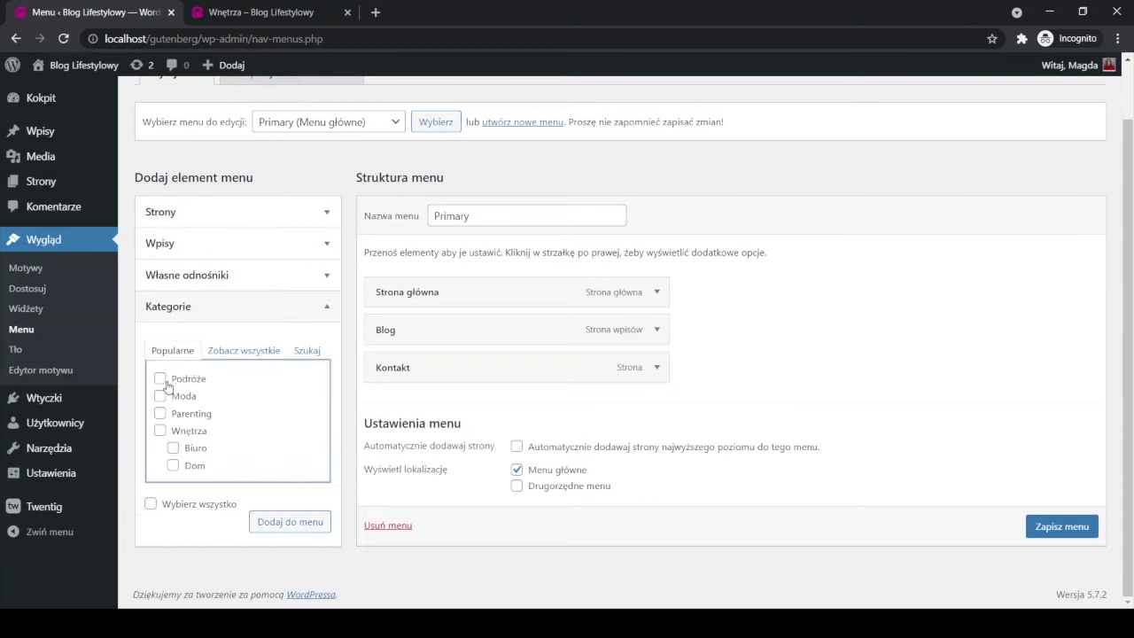
{"action": "left_click", "coordinate": [159, 397]}
{"action": "left_click", "coordinate": [160, 413]}
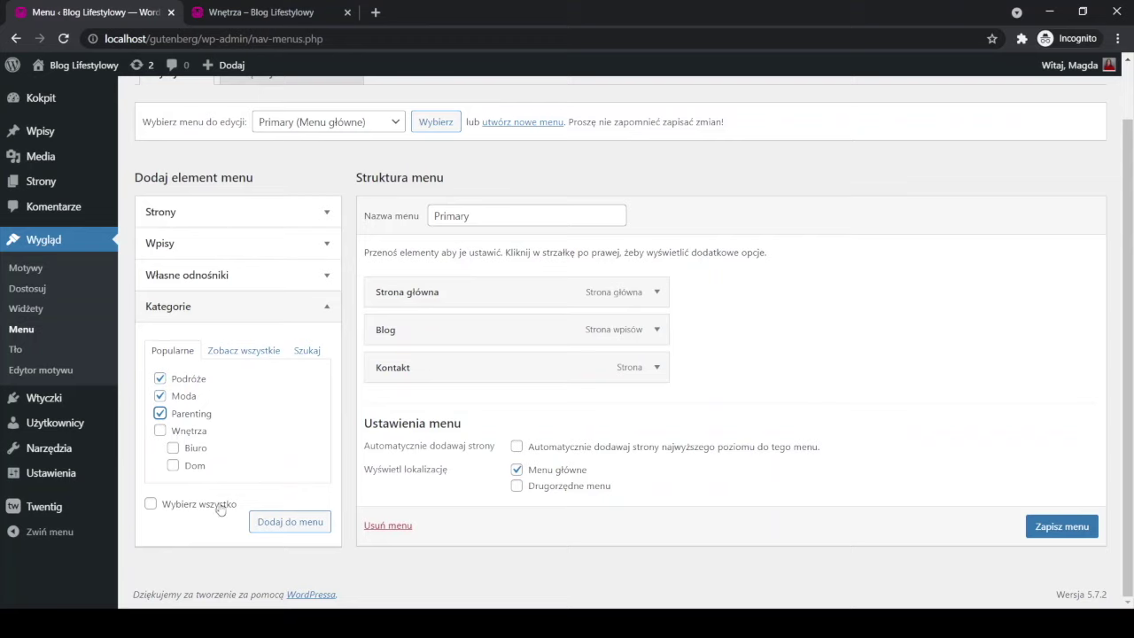
{"action": "left_click", "coordinate": [278, 530]}
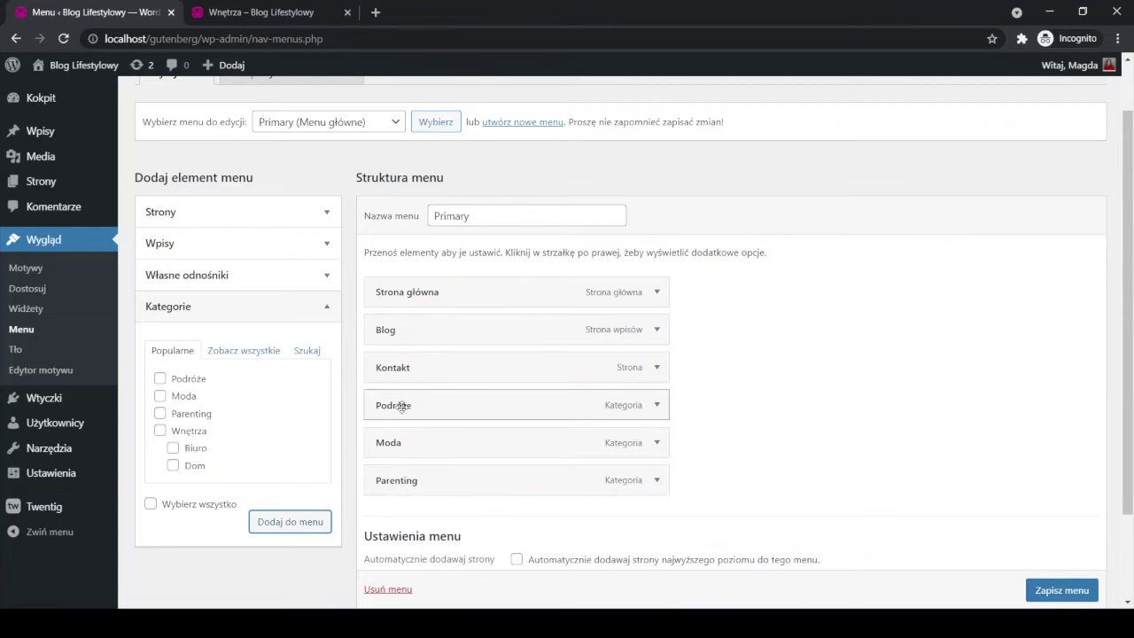
- Move Podróże directly below Strona główna, nest Moda and Parenting as sub-items of Blog, and save the Primary menu
{"action": "left_click_drag", "start_coordinate": [400, 405], "coordinate": [360, 325]}
{"action": "left_click_drag", "start_coordinate": [399, 442], "coordinate": [434, 392]}
{"action": "left_click_drag", "start_coordinate": [443, 476], "coordinate": [462, 443]}
{"action": "left_click", "coordinate": [1063, 590]}
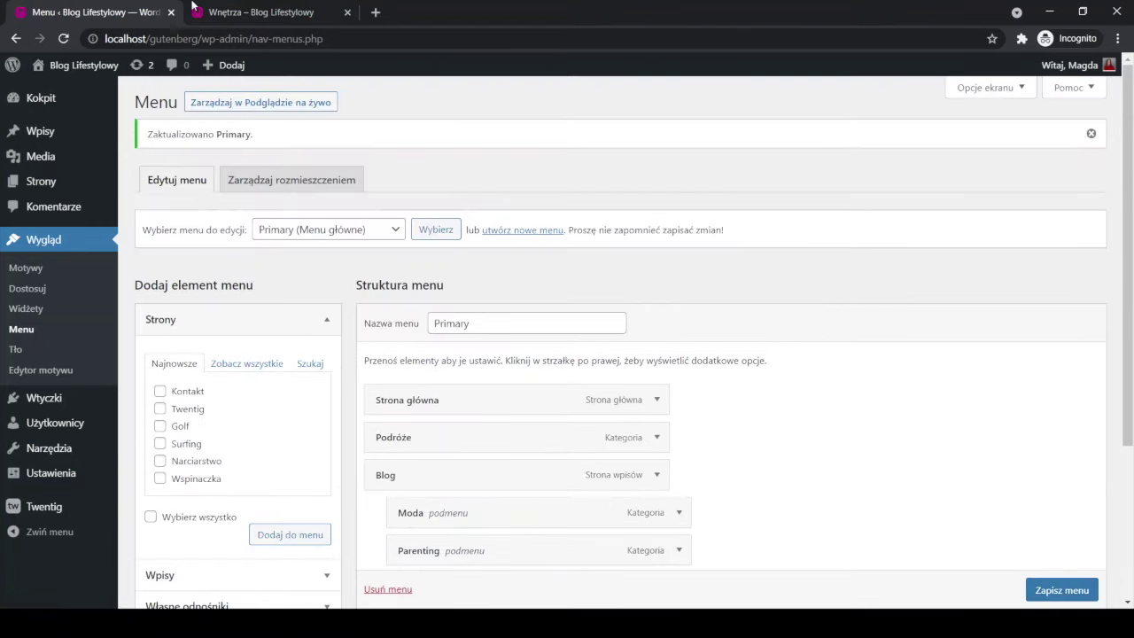
- Reload the Wnętrza page on the site and test the updated navigation by opening Podróże and the Moda sub-item of Blog
{"action": "left_click", "coordinate": [205, 9]}
{"action": "left_click", "coordinate": [64, 39]}
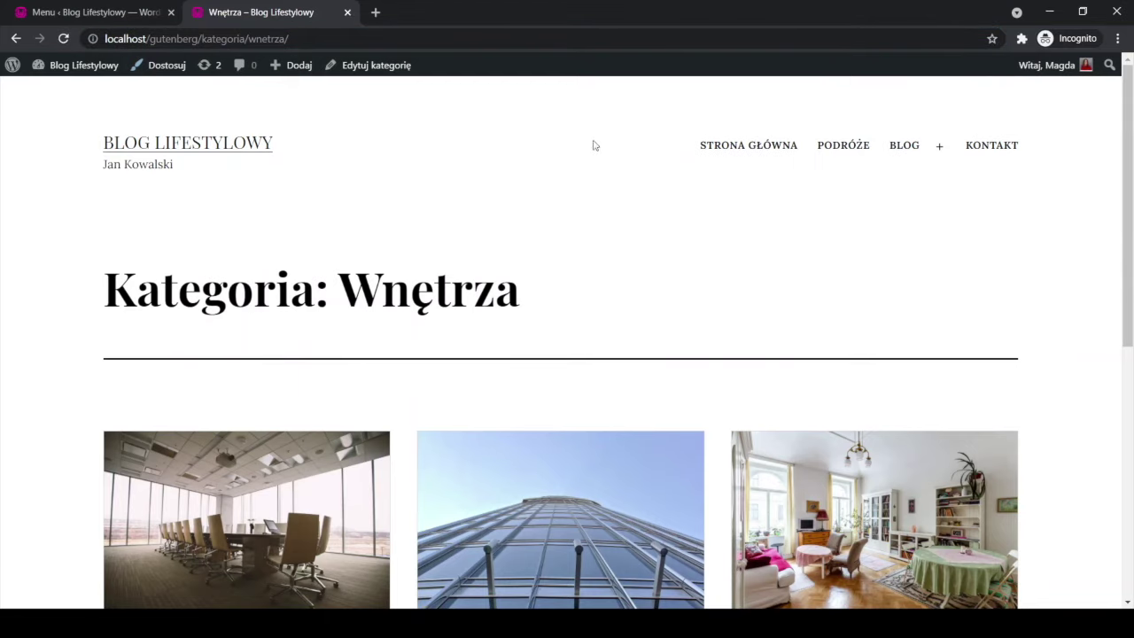
{"action": "left_click", "coordinate": [833, 148]}
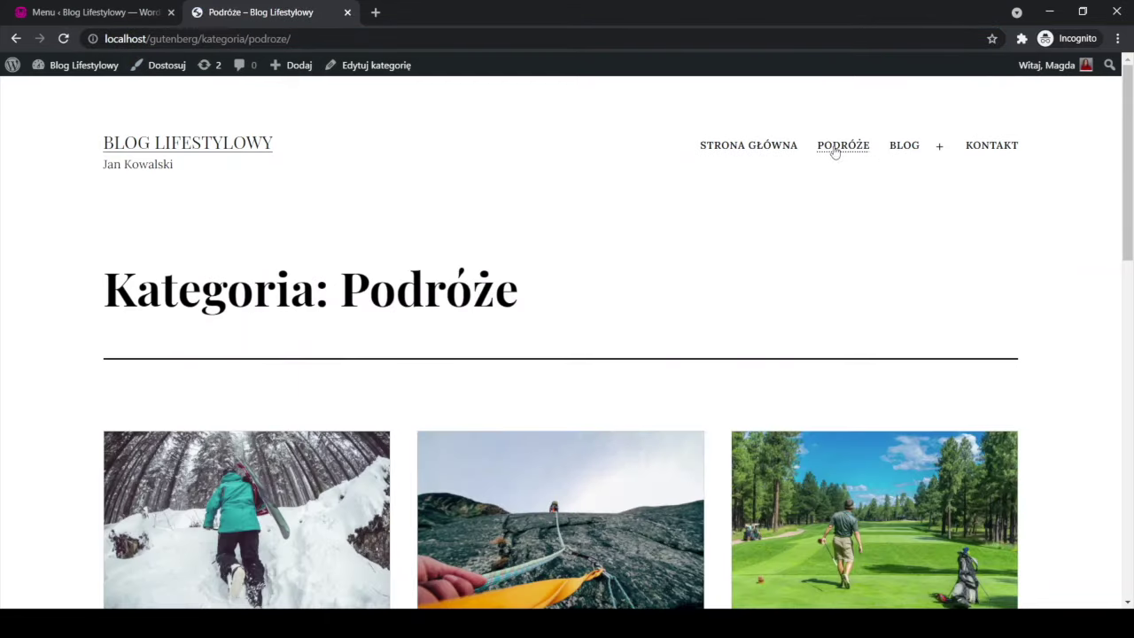
{"action": "mouse_move", "coordinate": [906, 153]}
{"action": "left_click", "coordinate": [906, 187]}
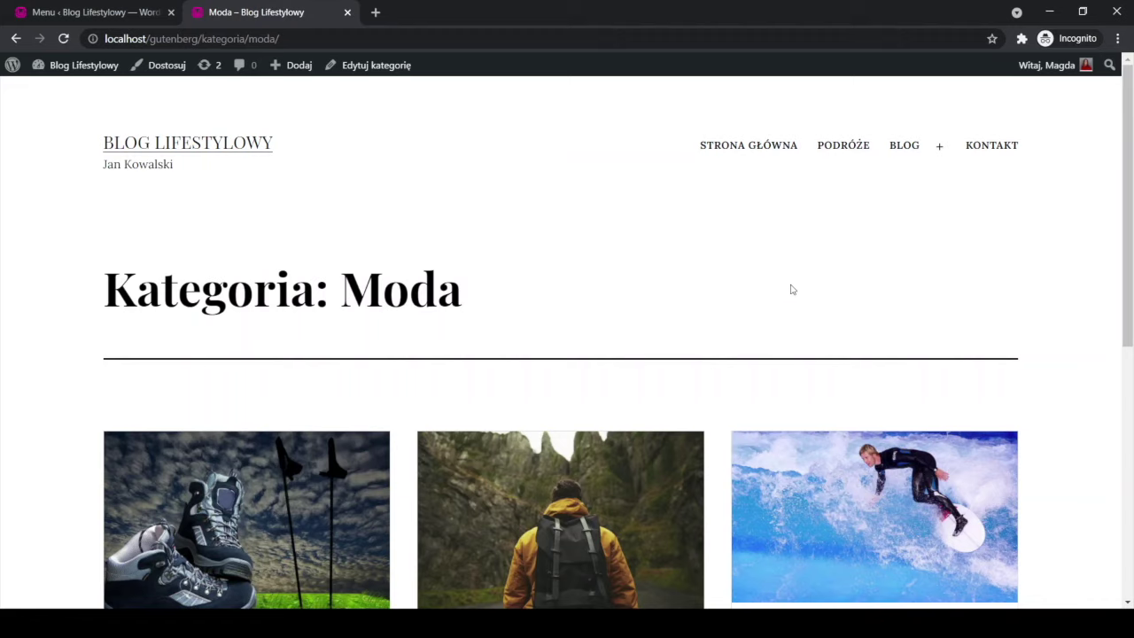
- Examine the post cards listed on the Moda category page, including their excerpts, dates and category labels
{"action": "scroll", "coordinate": [782, 274], "scroll_direction": "down", "scroll_amount": 2}
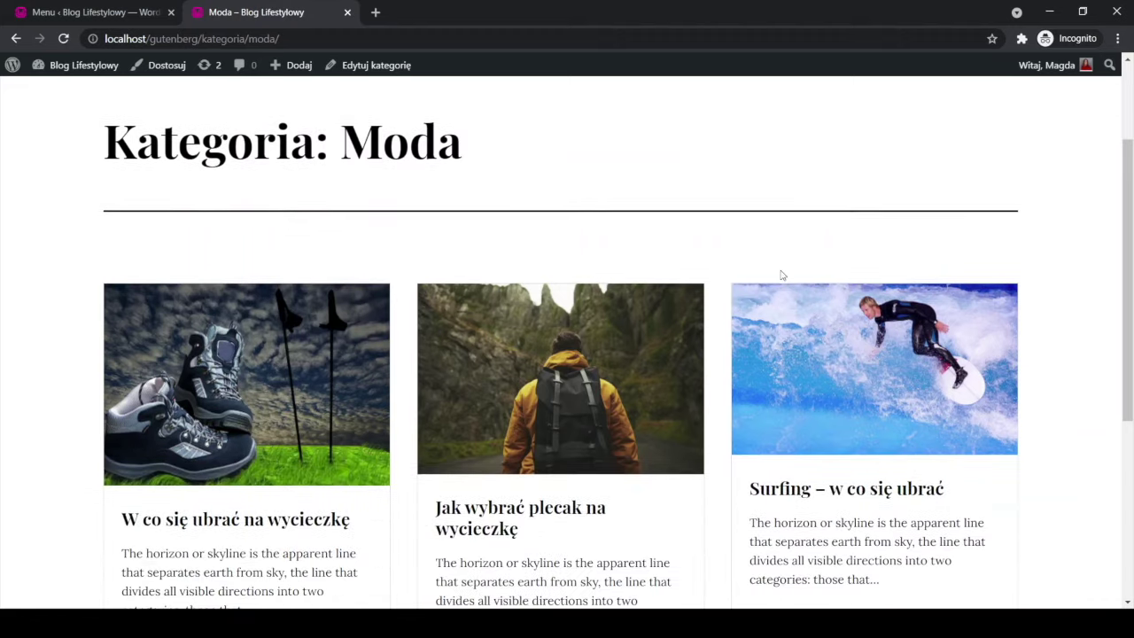
{"action": "scroll", "coordinate": [783, 279], "scroll_direction": "down", "scroll_amount": 4}
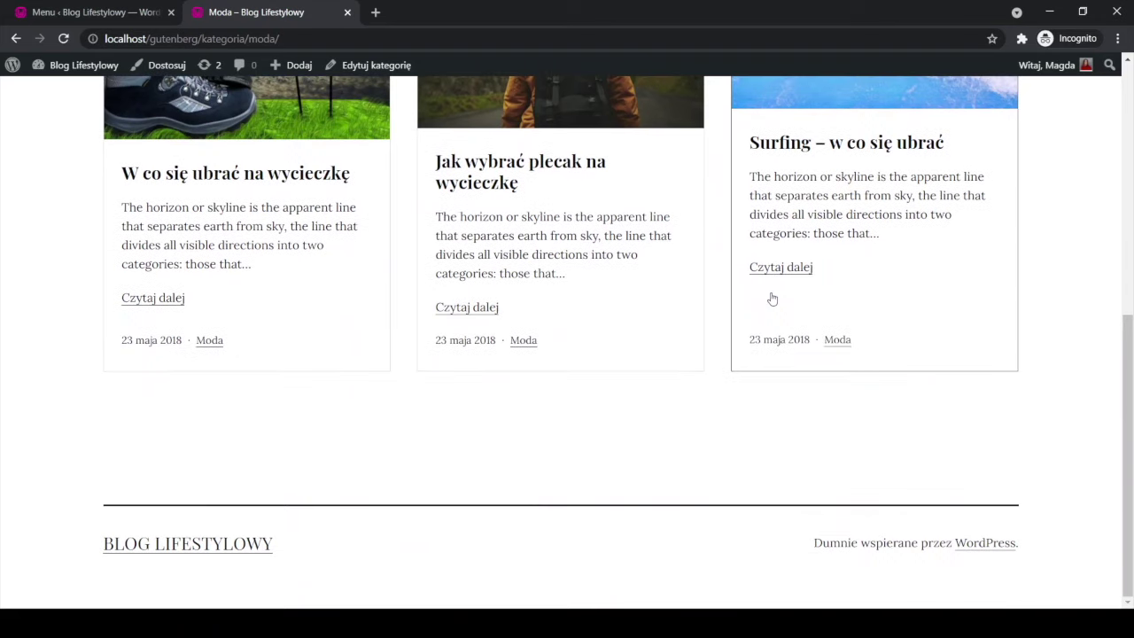
{"action": "scroll", "coordinate": [1048, 328], "scroll_direction": "up", "scroll_amount": 4}
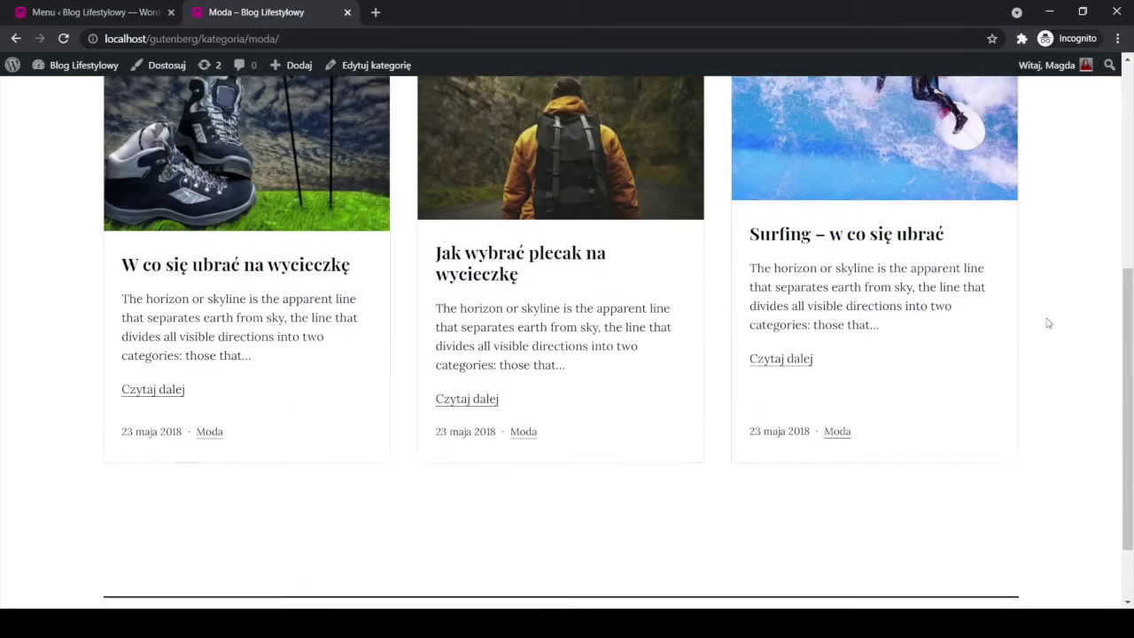
{"action": "scroll", "coordinate": [1046, 300], "scroll_direction": "up", "scroll_amount": 3}
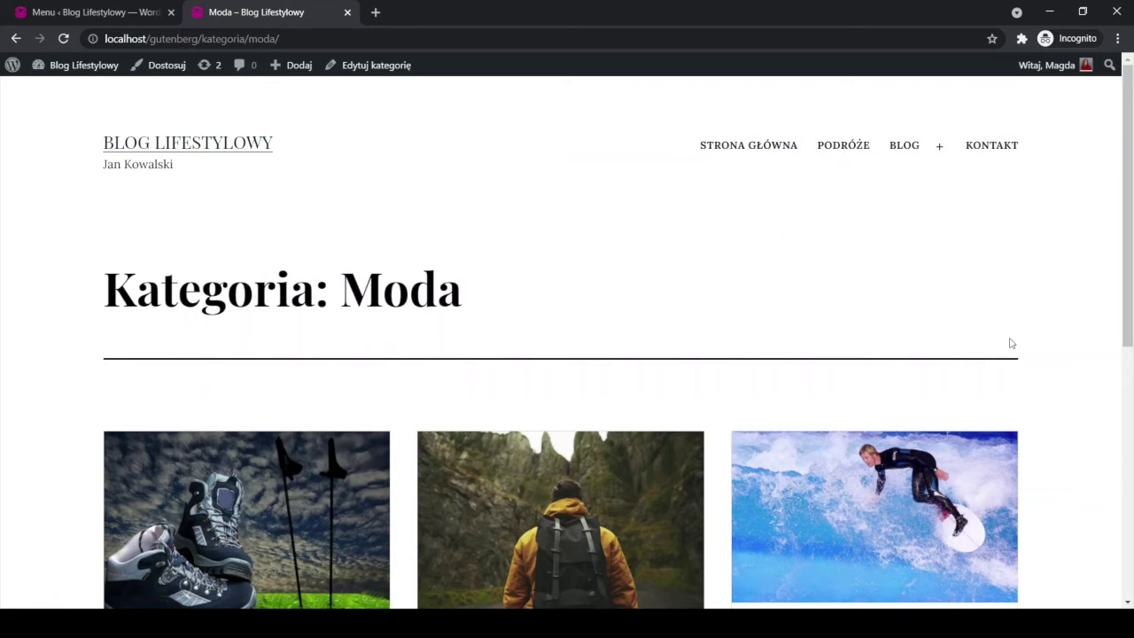
{"action": "scroll", "coordinate": [1011, 343], "scroll_direction": "down", "scroll_amount": 3}
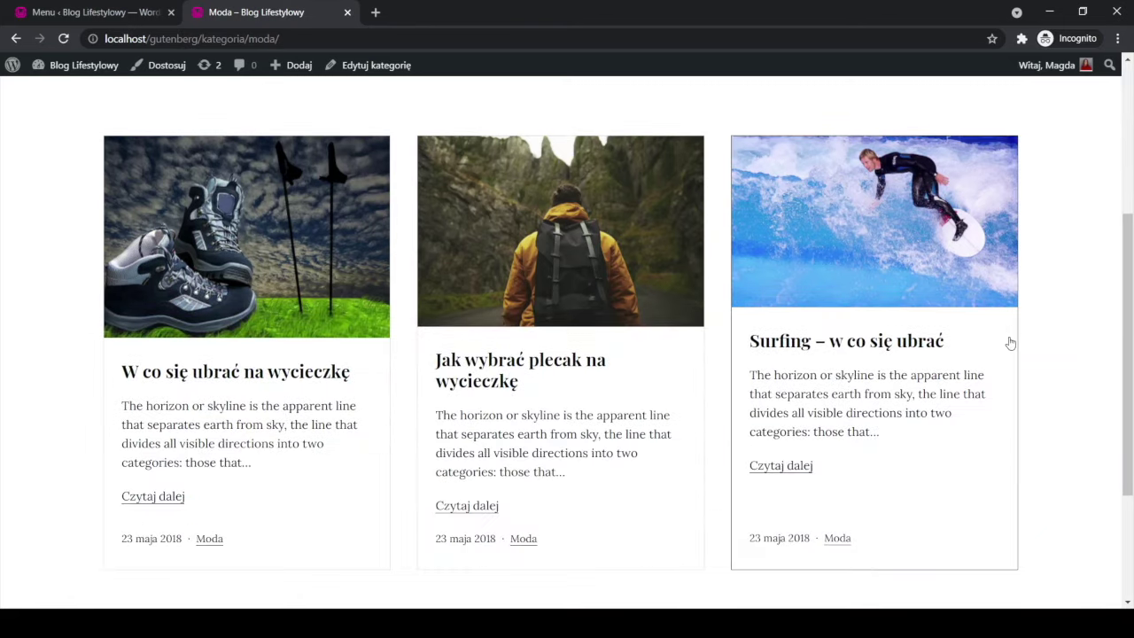
{"action": "scroll", "coordinate": [1011, 343], "scroll_direction": "down", "scroll_amount": 1}
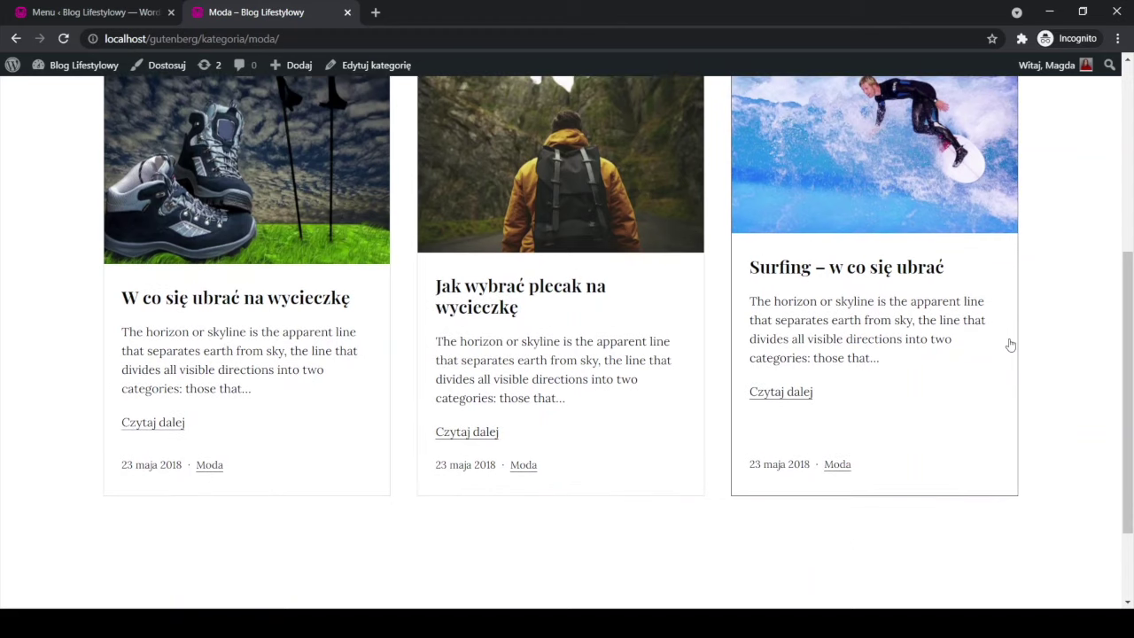
{"action": "scroll", "coordinate": [1012, 345], "scroll_direction": "up", "scroll_amount": 2}
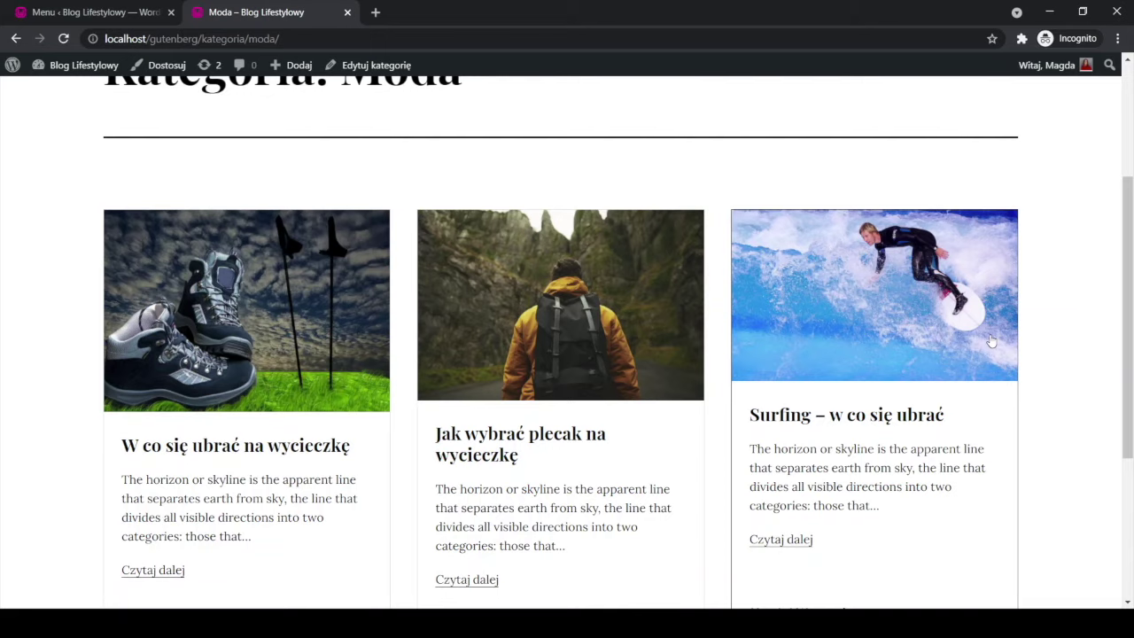
{"action": "scroll", "coordinate": [991, 341], "scroll_direction": "up", "scroll_amount": 3}
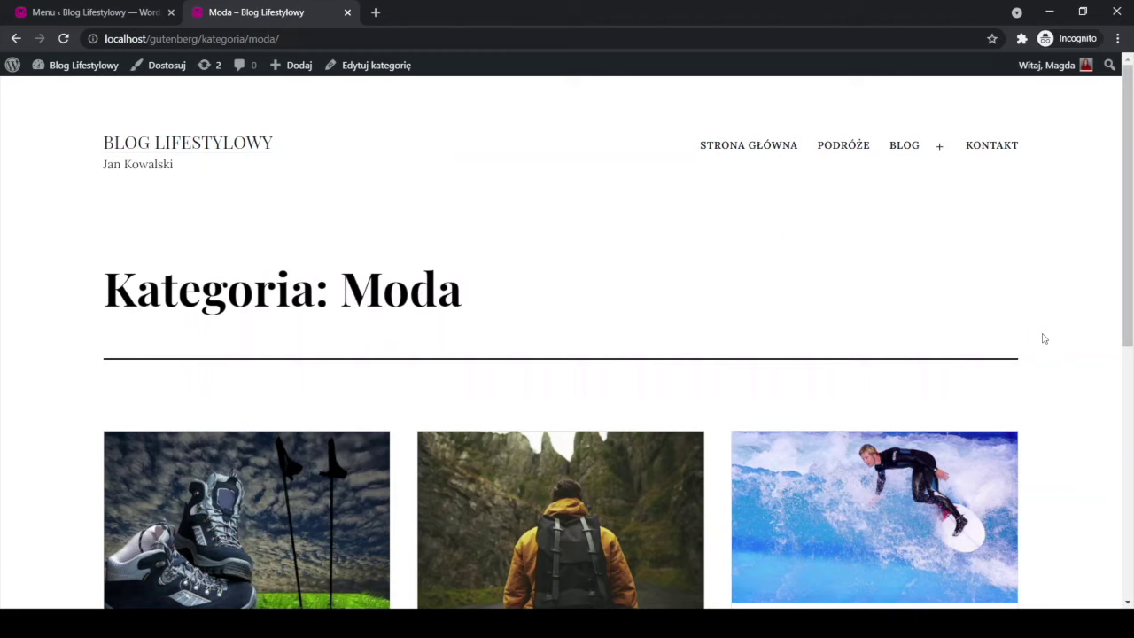
{"action": "scroll", "coordinate": [1044, 339], "scroll_direction": "down", "scroll_amount": 3}
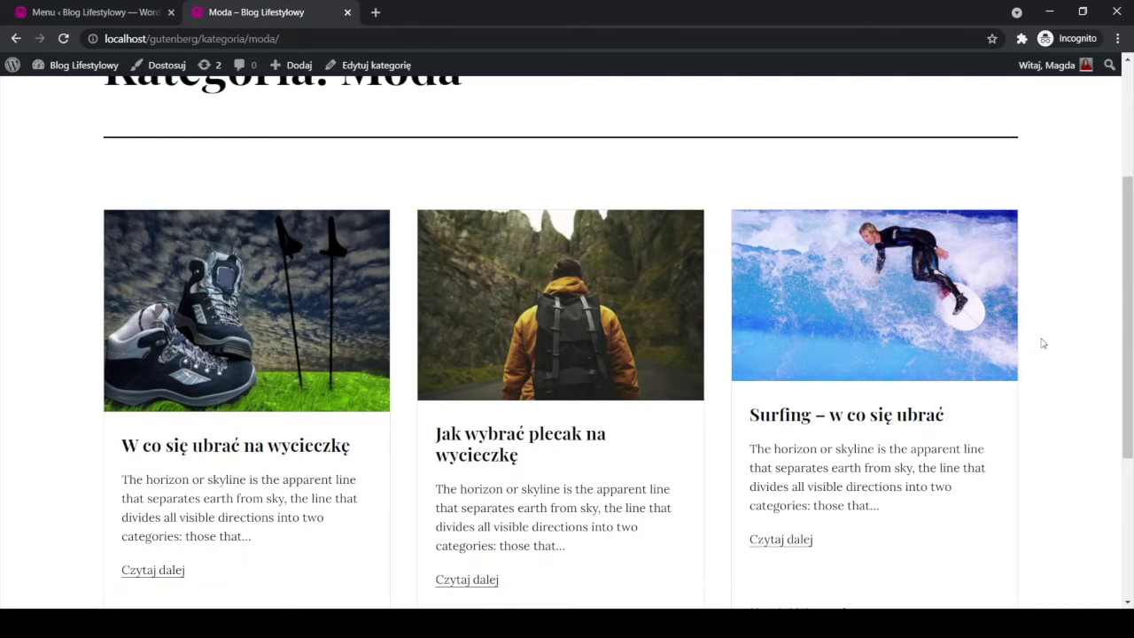
{"action": "scroll", "coordinate": [1043, 344], "scroll_direction": "up", "scroll_amount": 3}
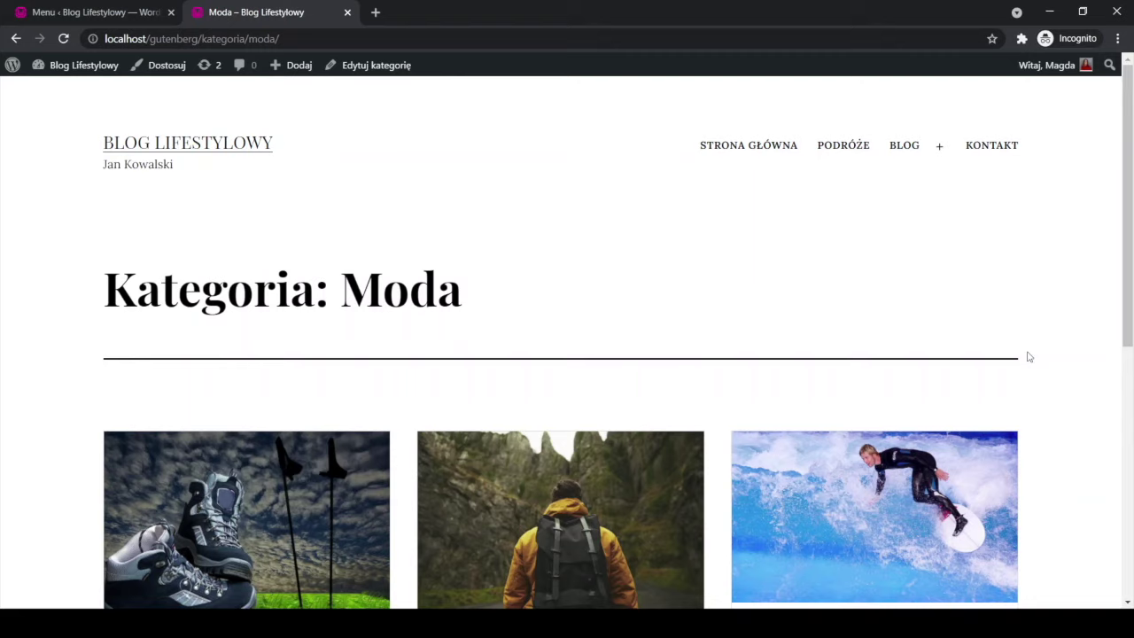
- Open the theme customizer from the admin, preview the Podróże category page and show the Twentig blog options
{"action": "left_click", "coordinate": [48, 9]}
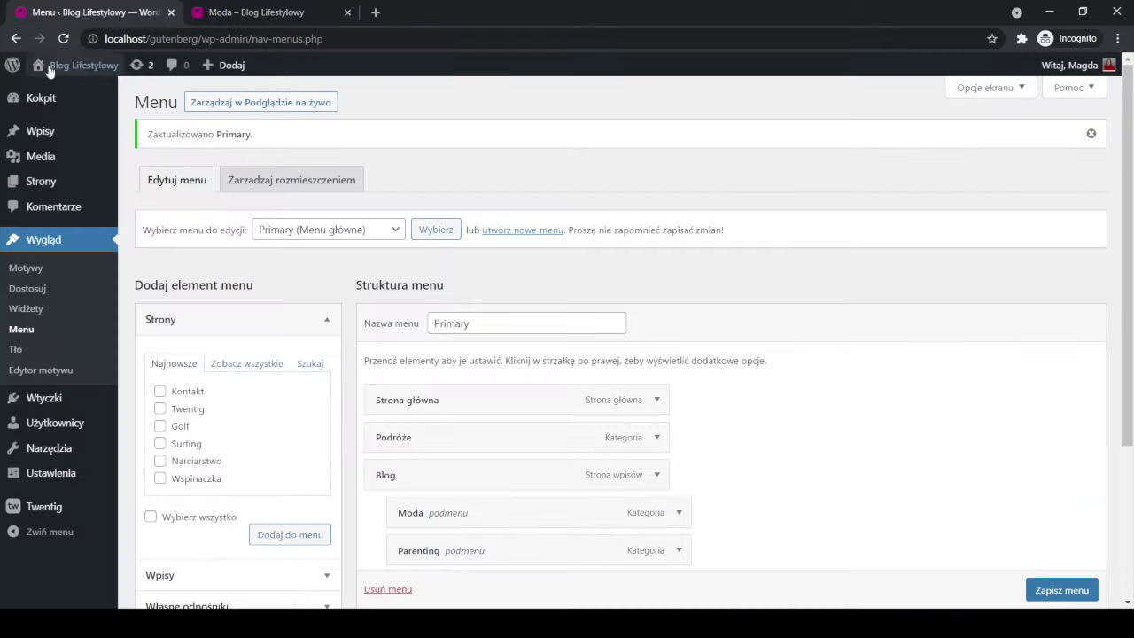
{"action": "mouse_move", "coordinate": [35, 511]}
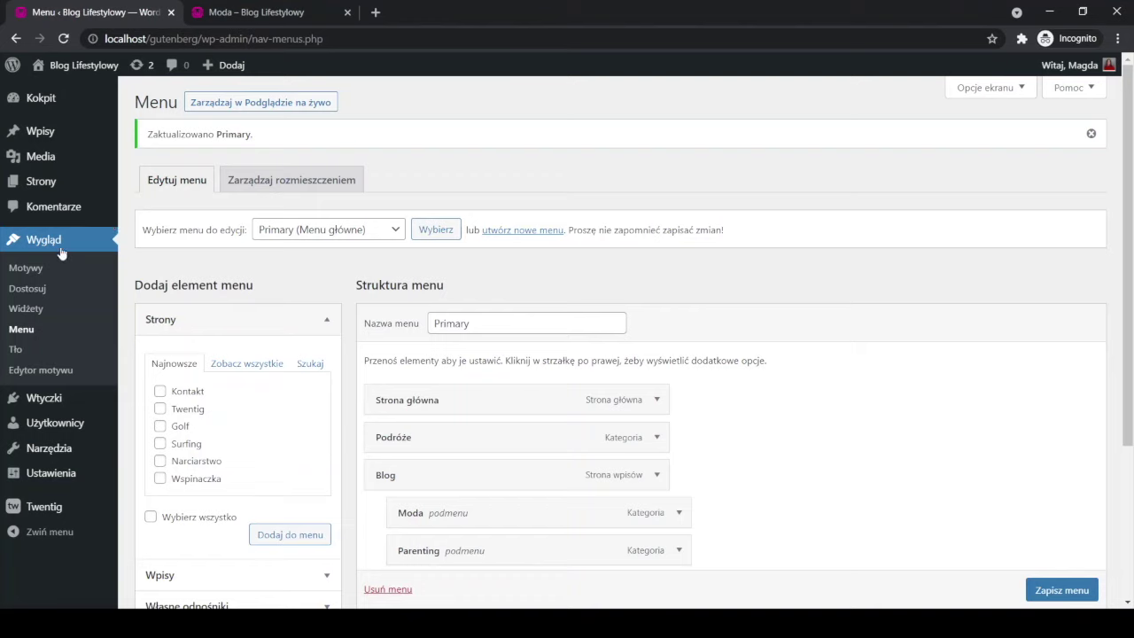
{"action": "left_click", "coordinate": [27, 290]}
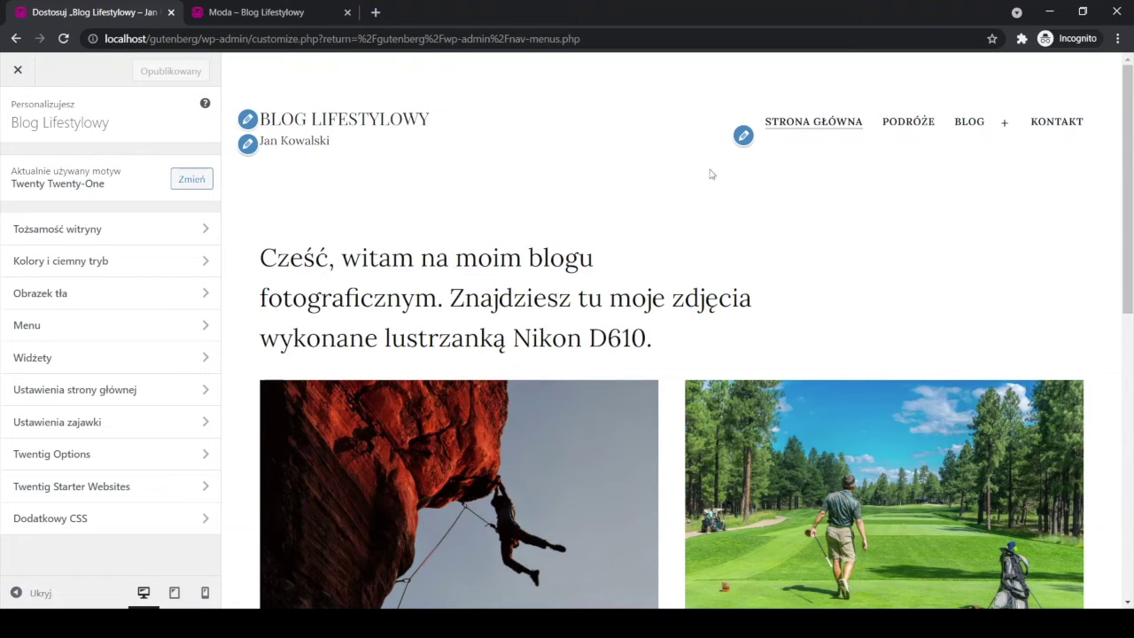
{"action": "left_click", "coordinate": [922, 120]}
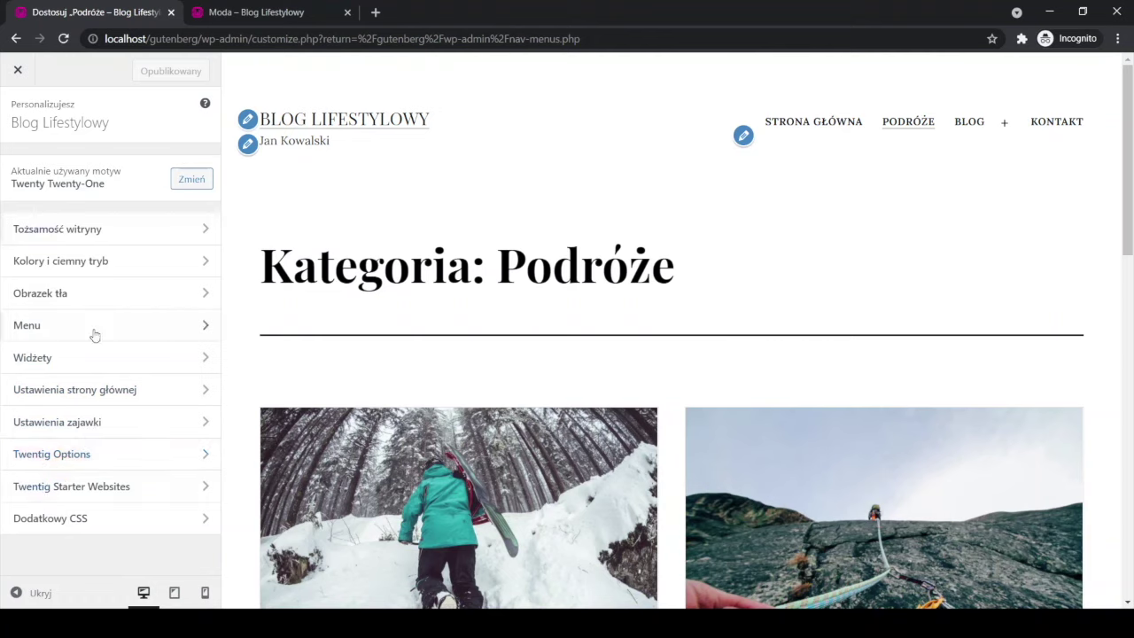
{"action": "left_click", "coordinate": [33, 464]}
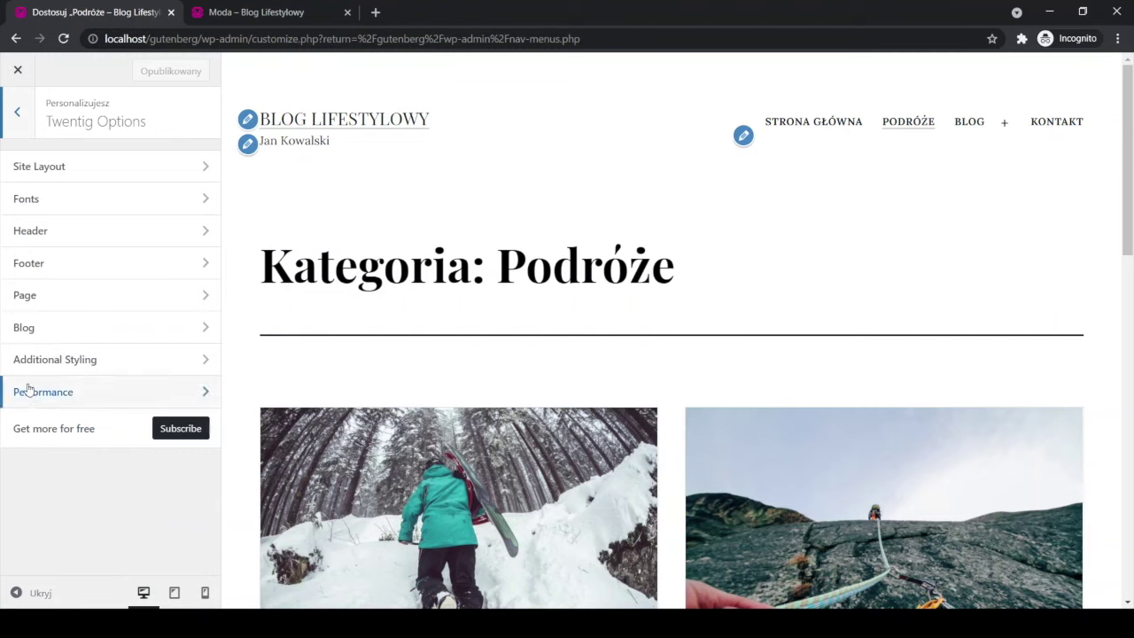
{"action": "left_click", "coordinate": [39, 334]}
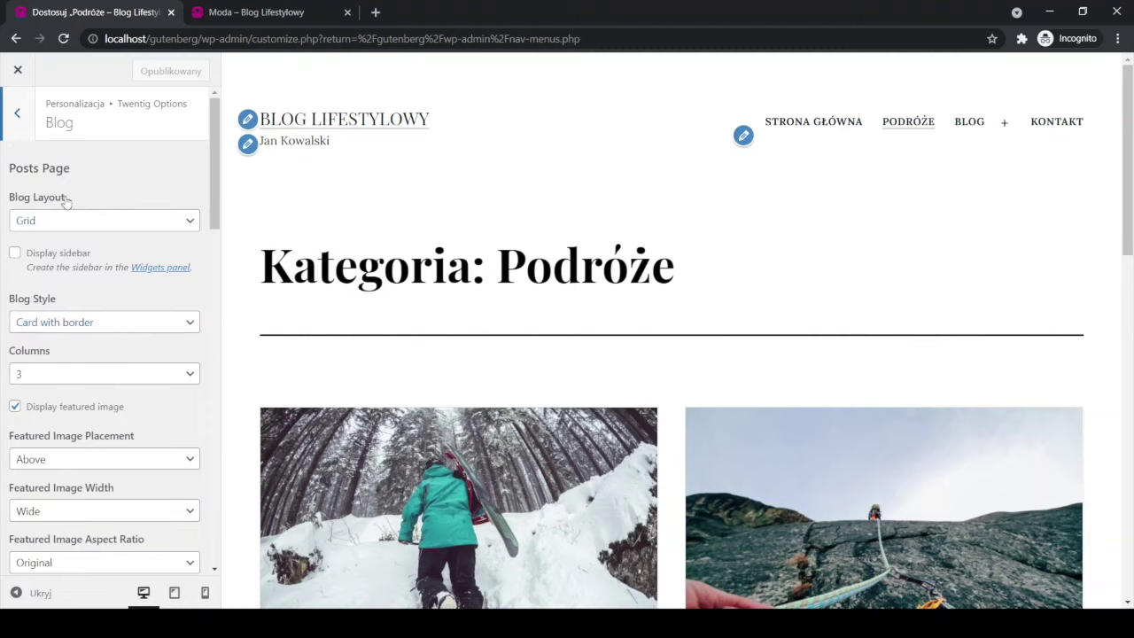
- Try the Stack blog layout on the previewed Podróże page and restore the Grid layout
{"action": "left_click", "coordinate": [28, 221]}
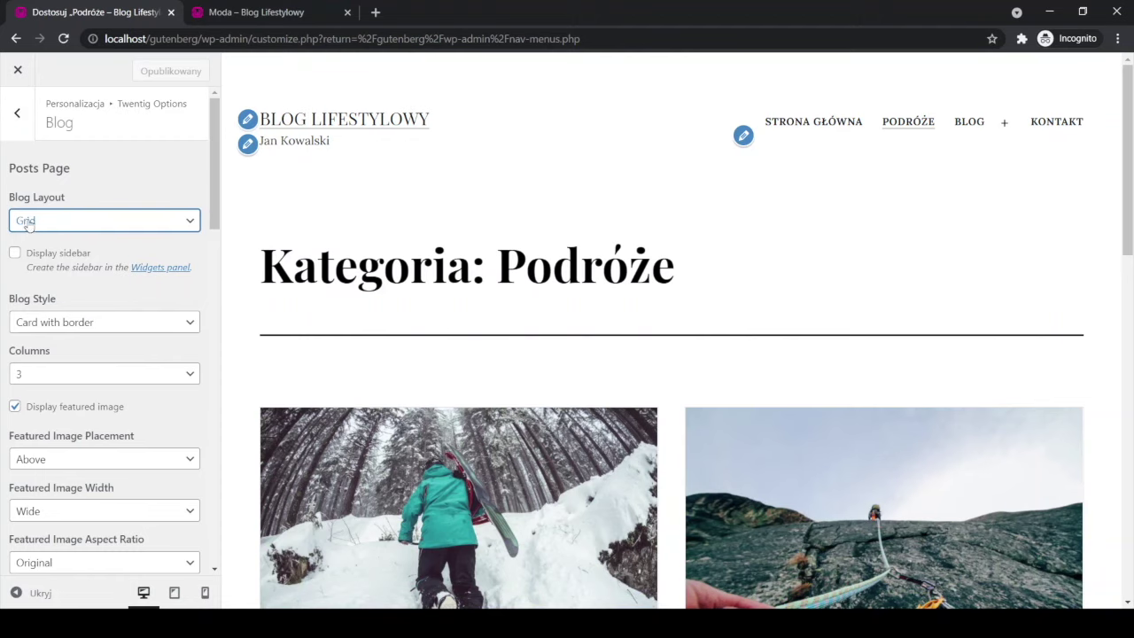
{"action": "key", "text": "Up"}
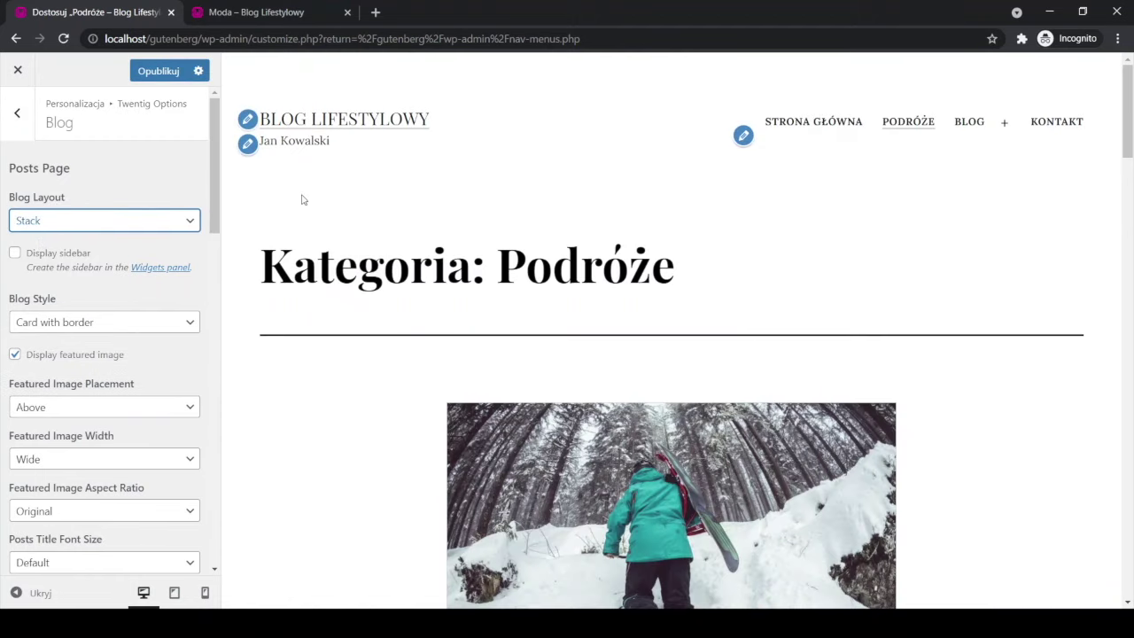
{"action": "scroll", "coordinate": [393, 253], "scroll_direction": "down", "scroll_amount": 8}
{"action": "scroll", "coordinate": [395, 255], "scroll_direction": "down", "scroll_amount": 3}
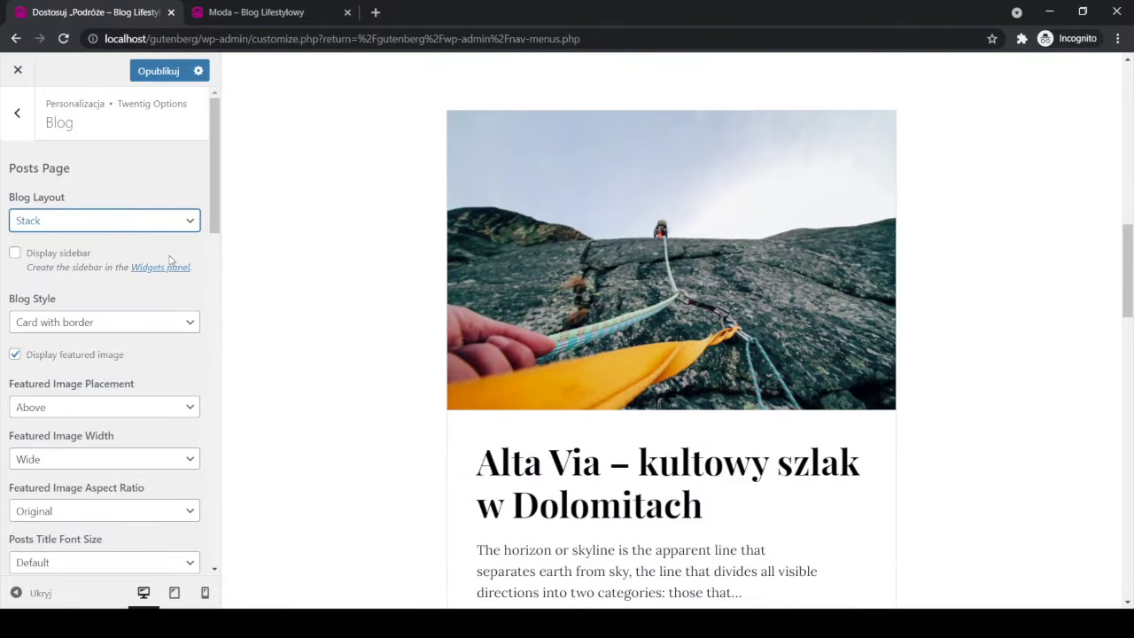
{"action": "key", "text": "Down"}
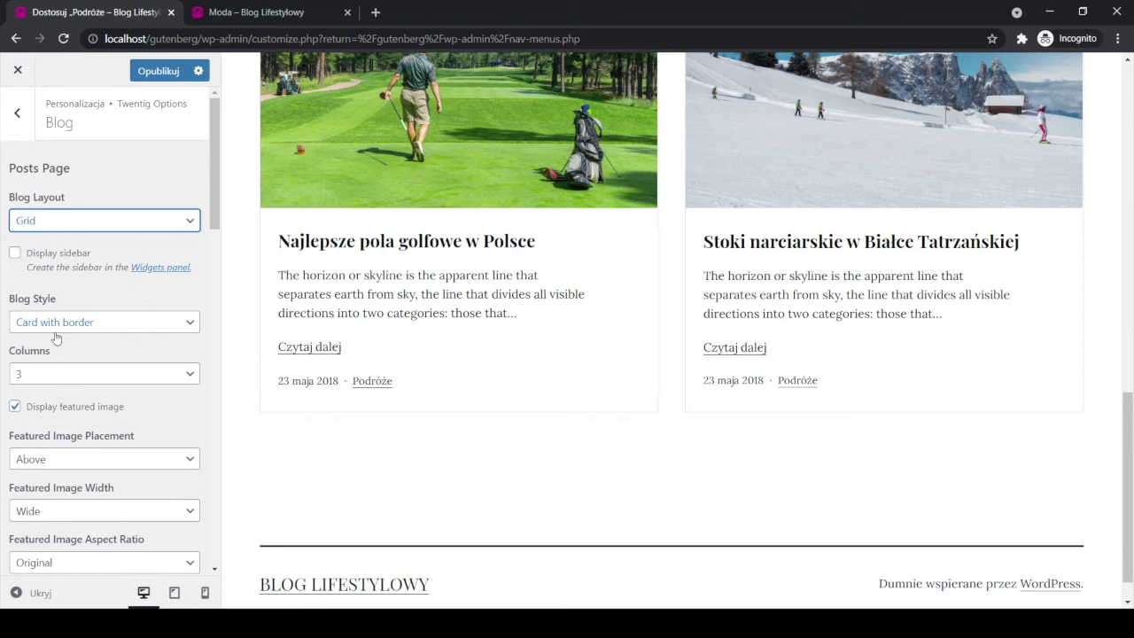
- Set the blog style to Card with shadow, publish the change and leave the customizer
{"action": "left_click", "coordinate": [68, 329]}
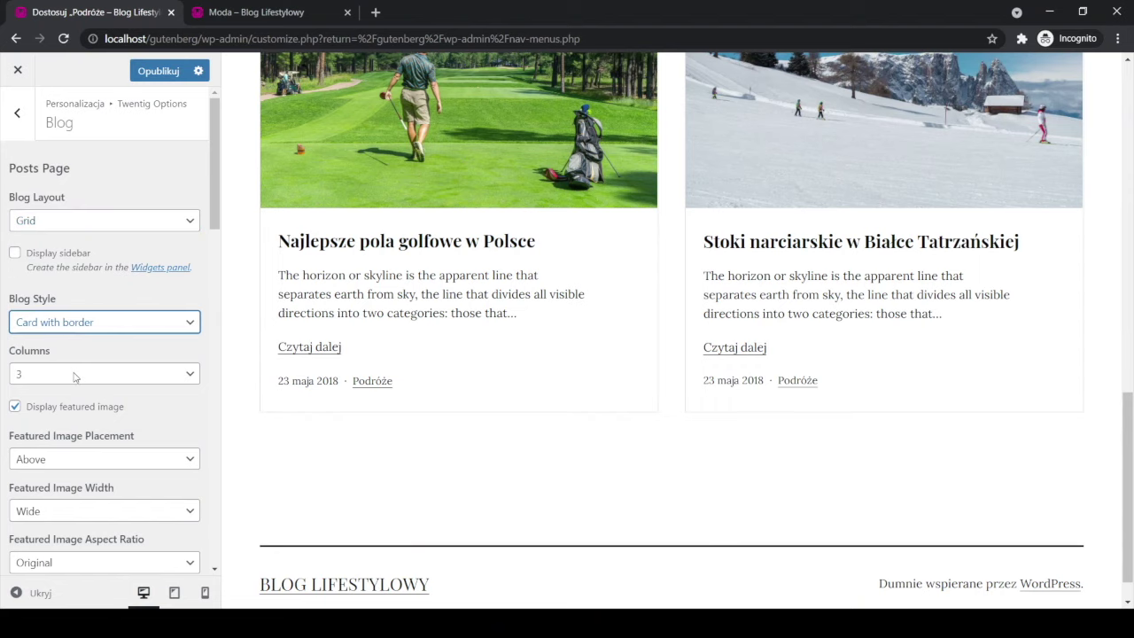
{"action": "left_click", "coordinate": [75, 377]}
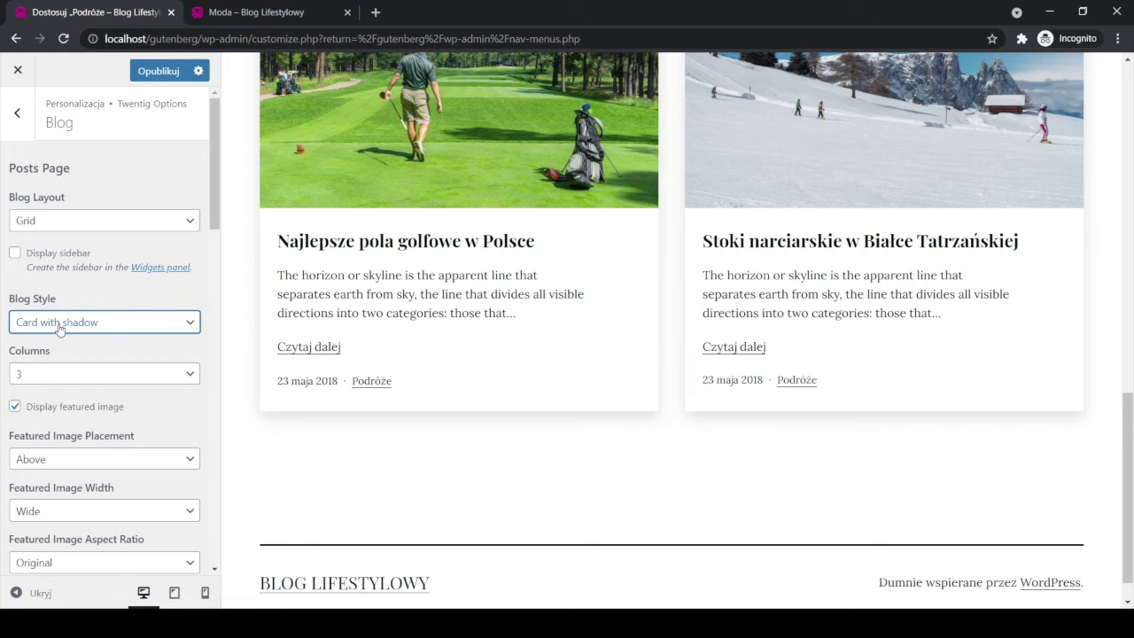
{"action": "scroll", "coordinate": [75, 394], "scroll_direction": "down", "scroll_amount": 5}
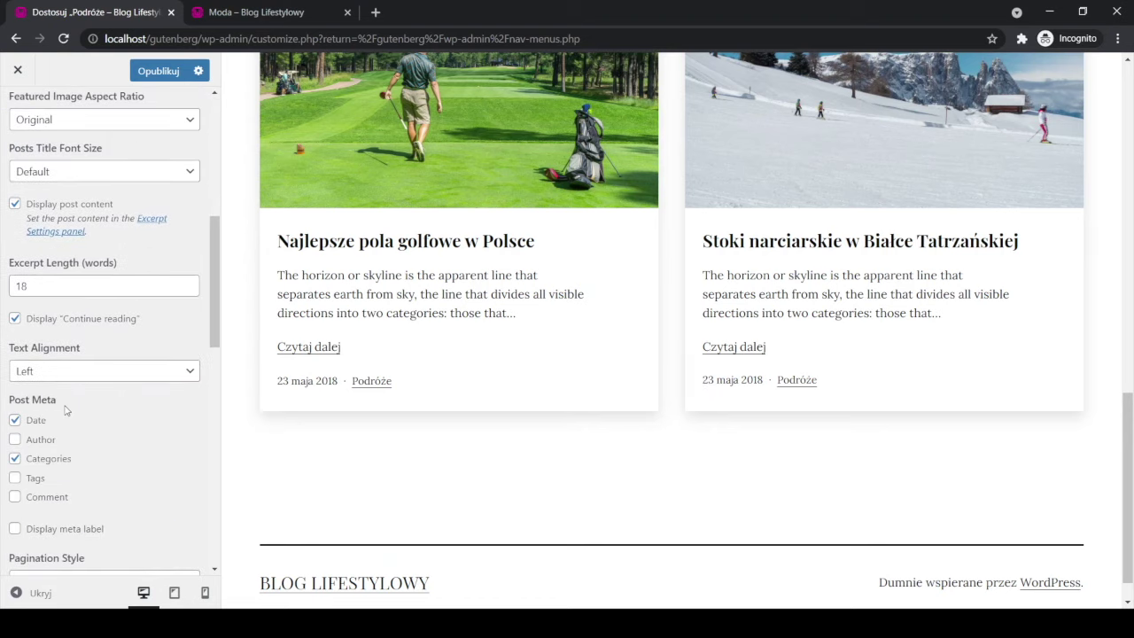
{"action": "scroll", "coordinate": [69, 413], "scroll_direction": "down", "scroll_amount": 6}
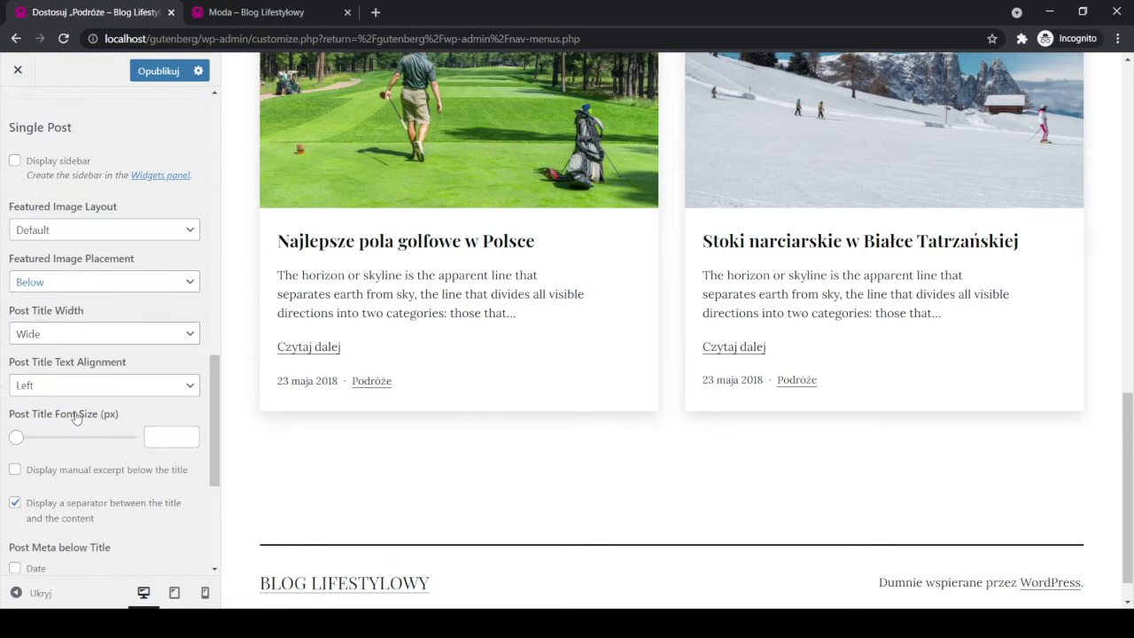
{"action": "left_click_drag", "start_coordinate": [211, 426], "coordinate": [211, 153]}
{"action": "left_click", "coordinate": [140, 69]}
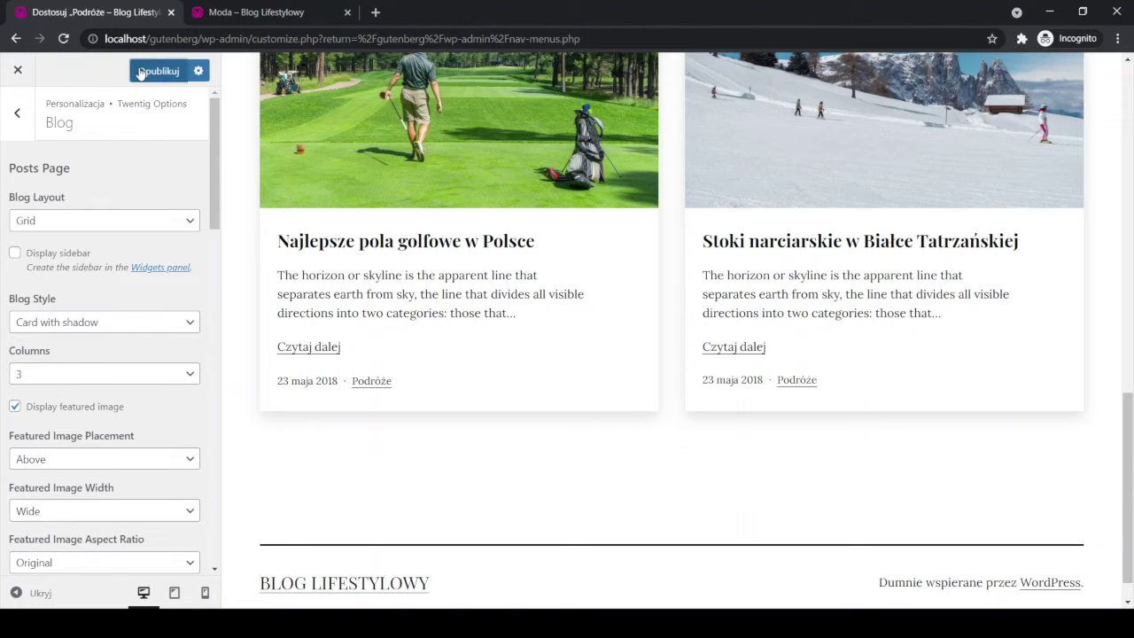
{"action": "scroll", "coordinate": [602, 496], "scroll_direction": "up", "scroll_amount": 4}
{"action": "scroll", "coordinate": [576, 449], "scroll_direction": "up", "scroll_amount": 8}
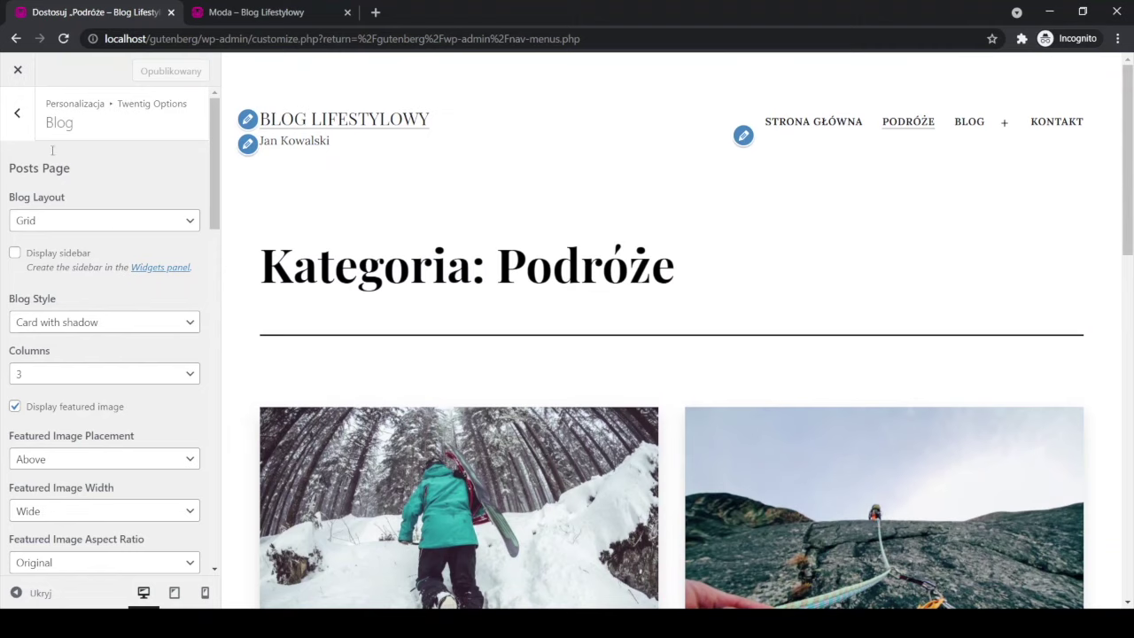
{"action": "left_click", "coordinate": [18, 115]}
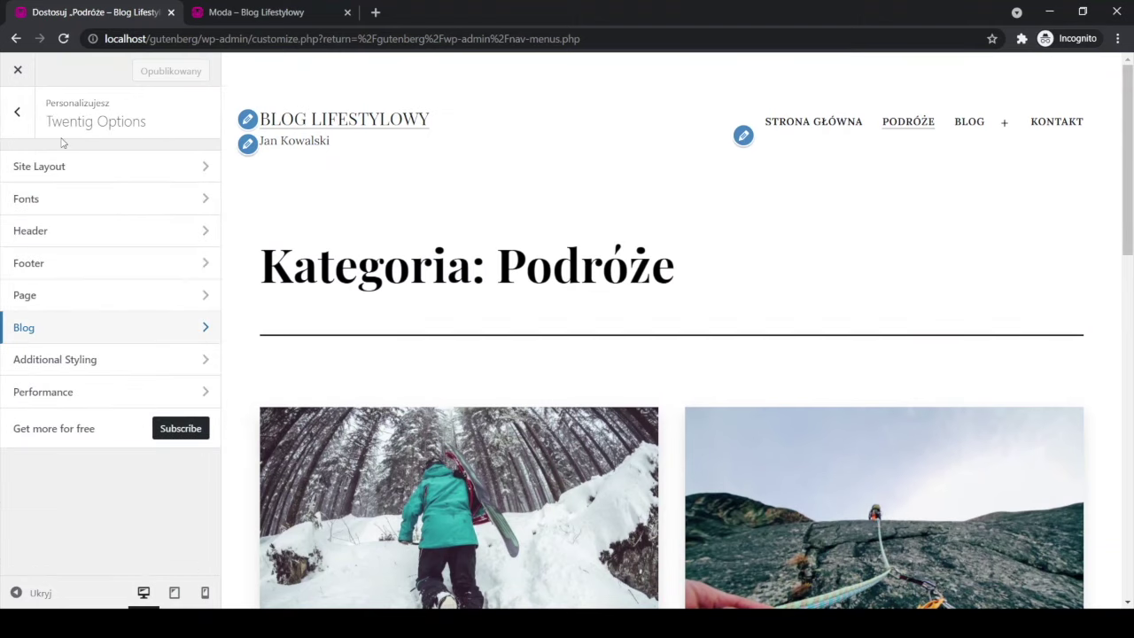
{"action": "left_click", "coordinate": [10, 71]}
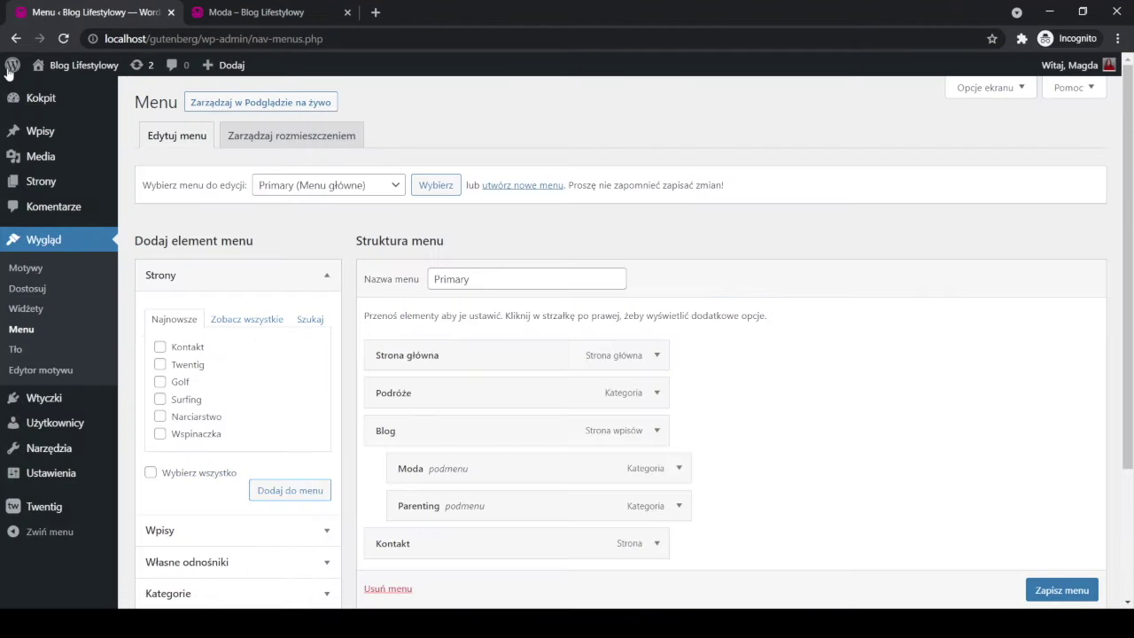
- Return to the Moda category page on the site and look over its heading and post cards
{"action": "mouse_move", "coordinate": [12, 67]}
{"action": "mouse_move", "coordinate": [55, 512]}
{"action": "key", "text": "ctrl+Tab"}
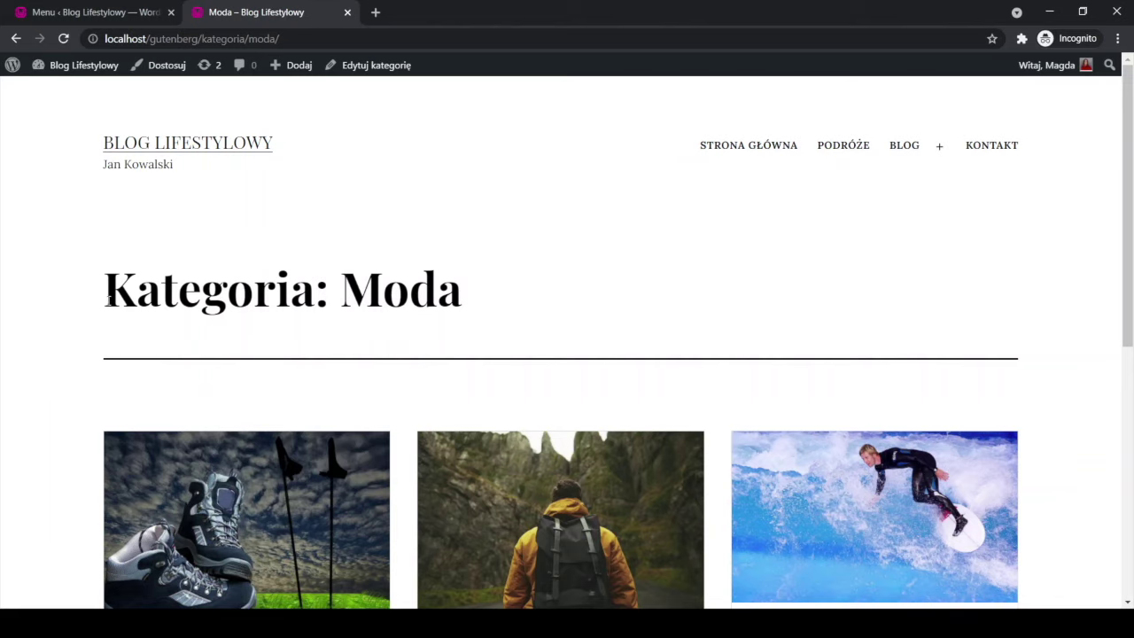
{"action": "scroll", "coordinate": [99, 315], "scroll_direction": "down", "scroll_amount": 3}
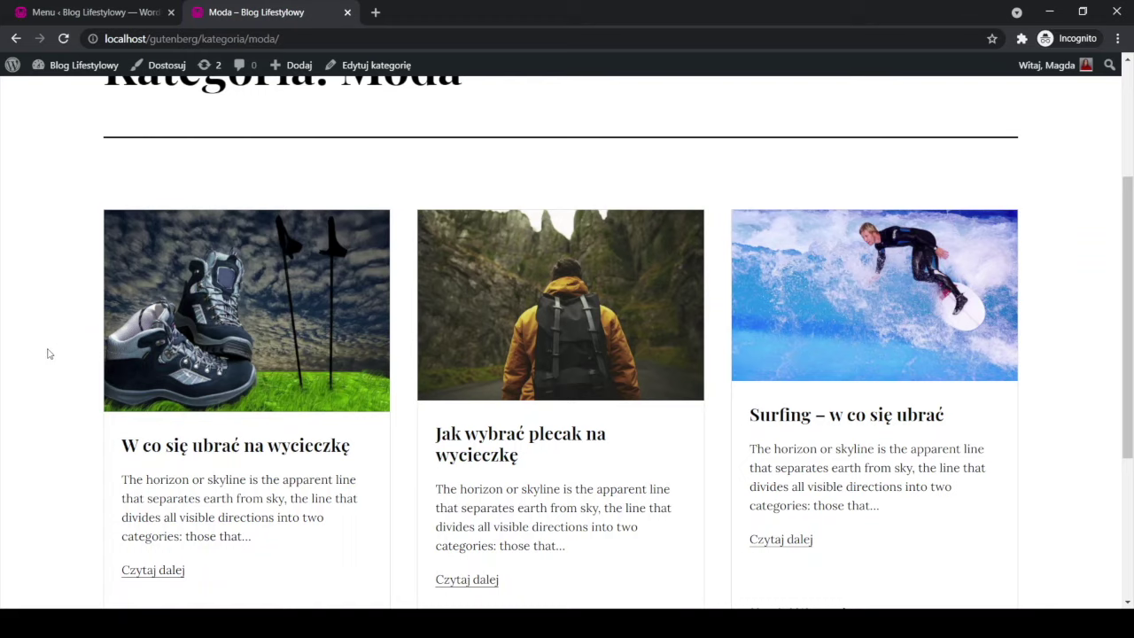
{"action": "scroll", "coordinate": [56, 355], "scroll_direction": "up", "scroll_amount": 3}
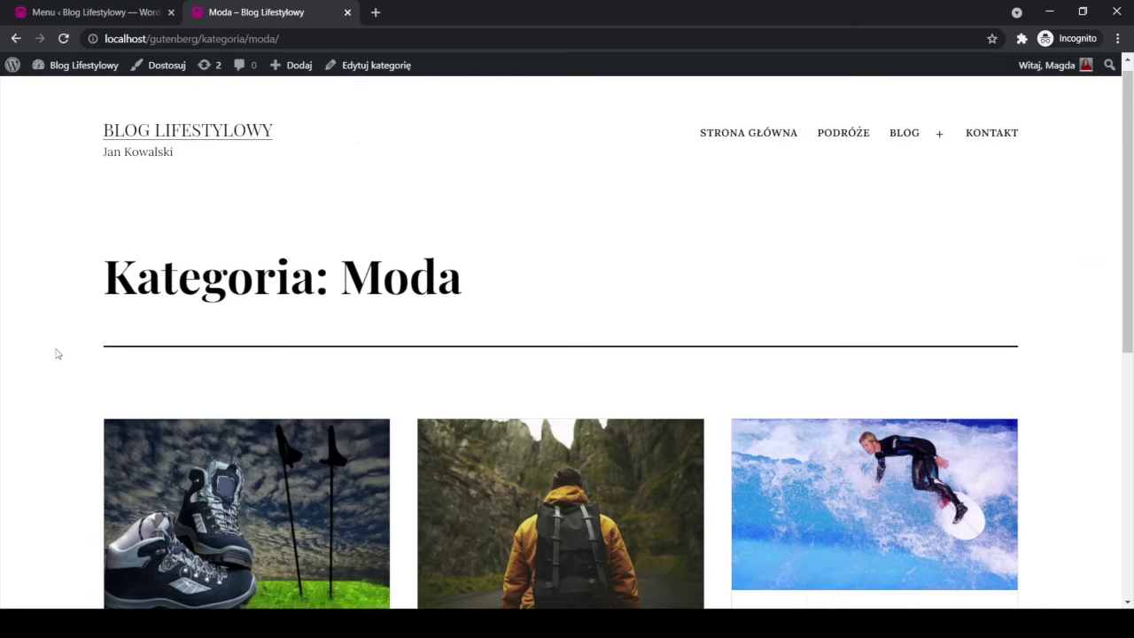